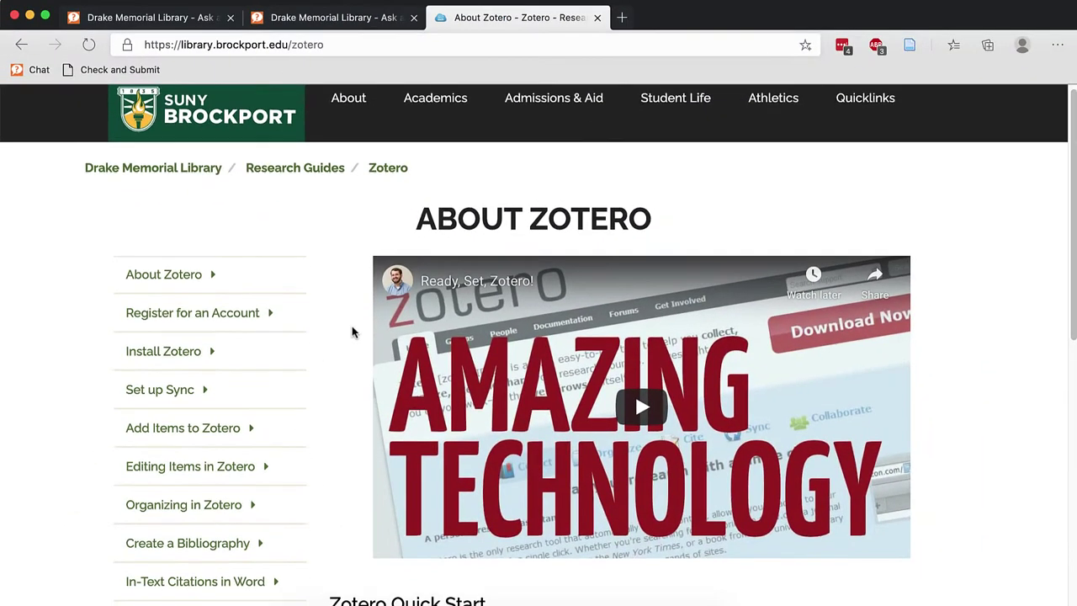
# Look through the About Zotero guide page and open the Self-Guided Zotero Tutorial slides
pyautogui.scroll(-1, 353, 332)
pyautogui.scroll(-5, 353, 332)
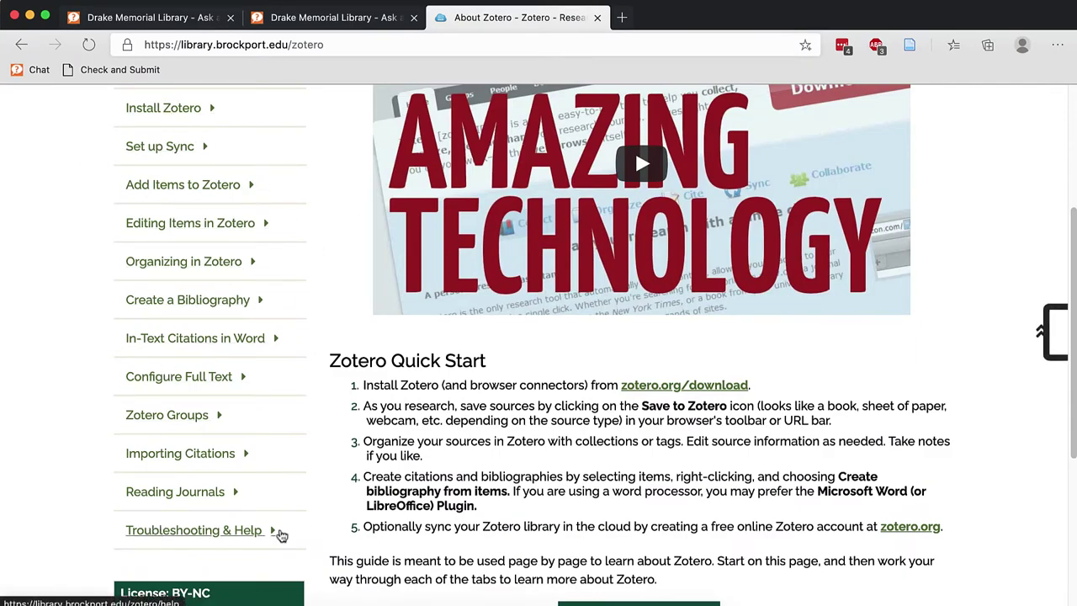
pyautogui.scroll(-2, 370, 504)
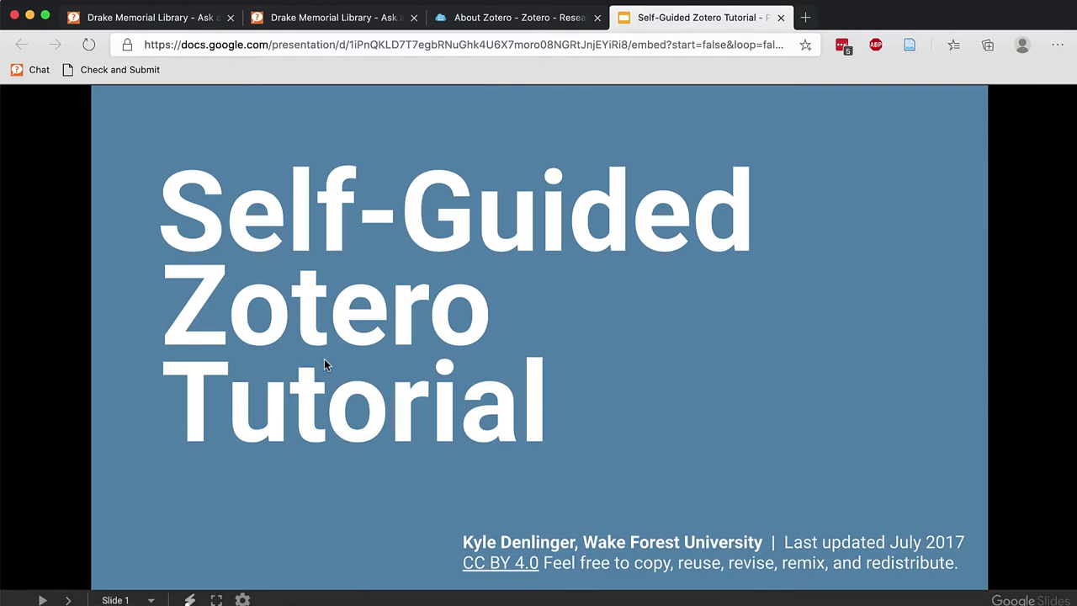
# Return to the library's Zotero guide and open the Zotero download page from its Install Zotero section
pyautogui.click(537, 18)
pyautogui.scroll(2, 204, 200)
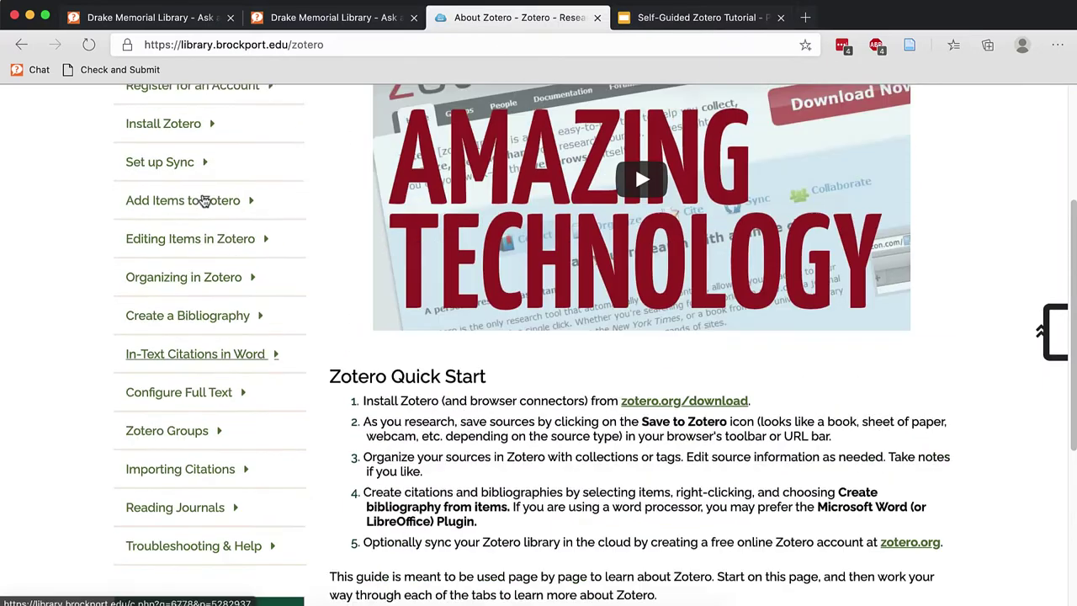
pyautogui.scroll(3, 204, 200)
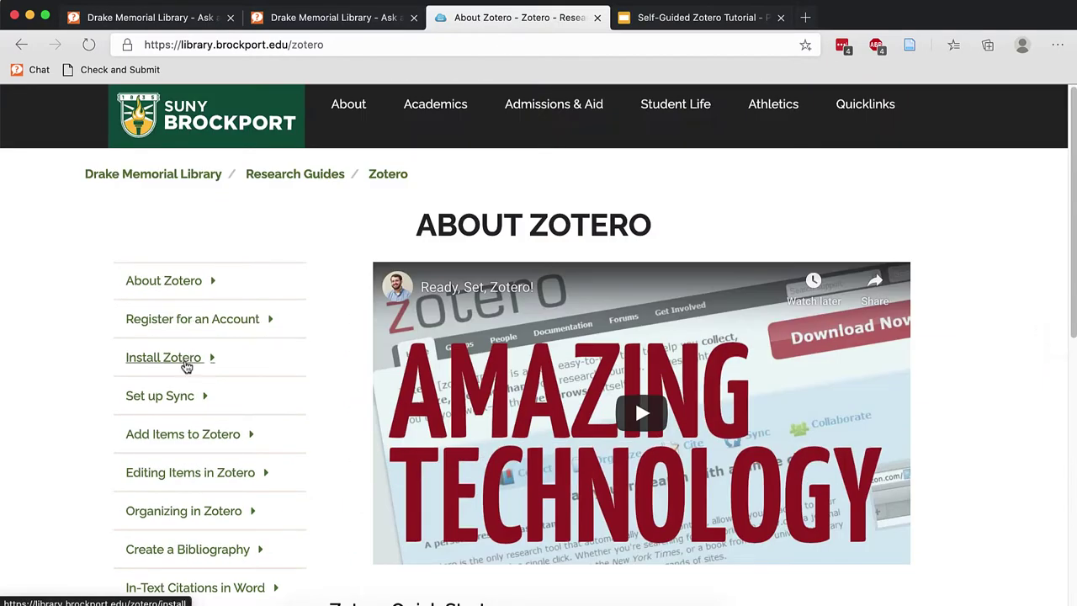
pyautogui.click(187, 367)
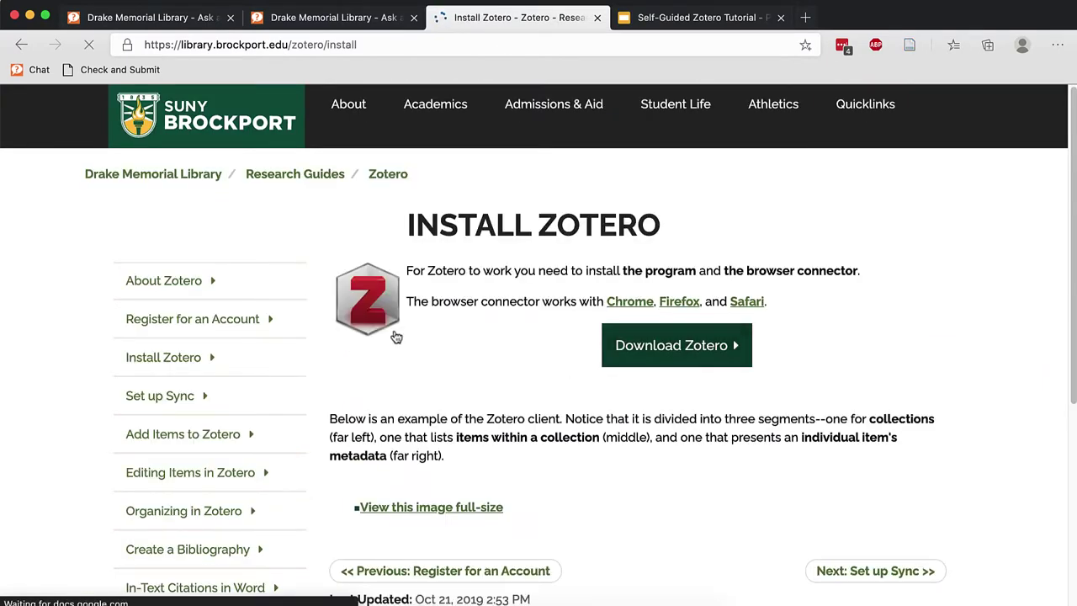
pyautogui.click(652, 358)
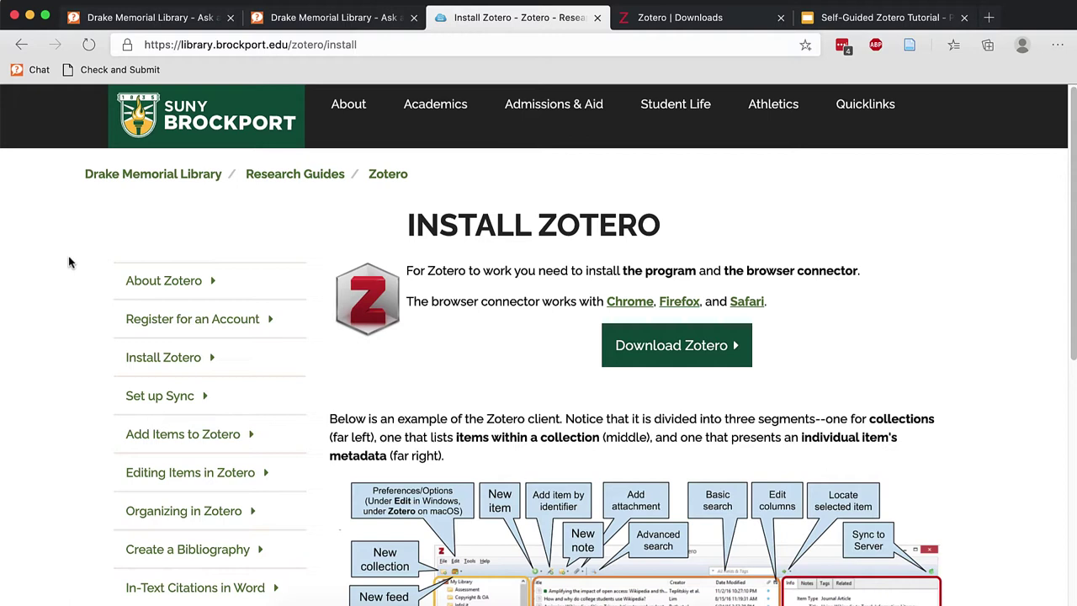
# Open the Zotero registration form from the guide's Register for an Account page and review its fields
pyautogui.click(209, 325)
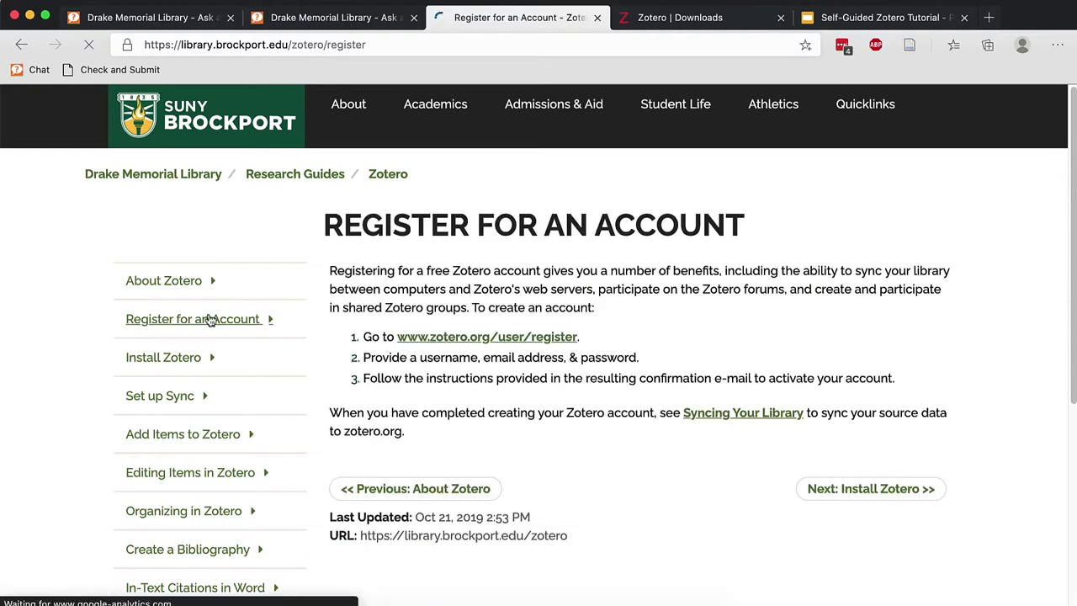
pyautogui.click(462, 340)
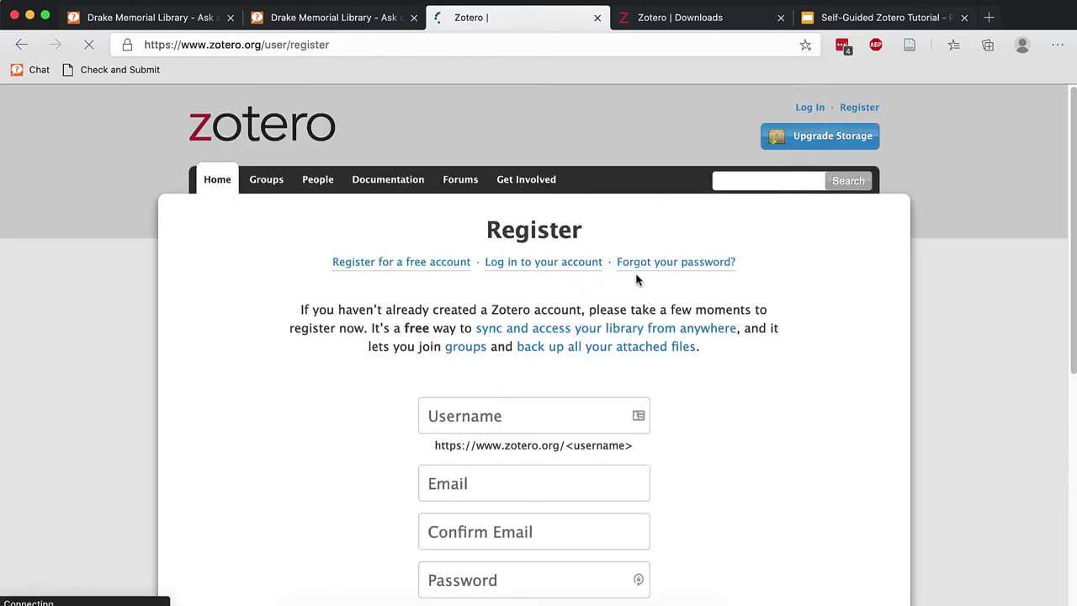
pyautogui.scroll(-8, 597, 485)
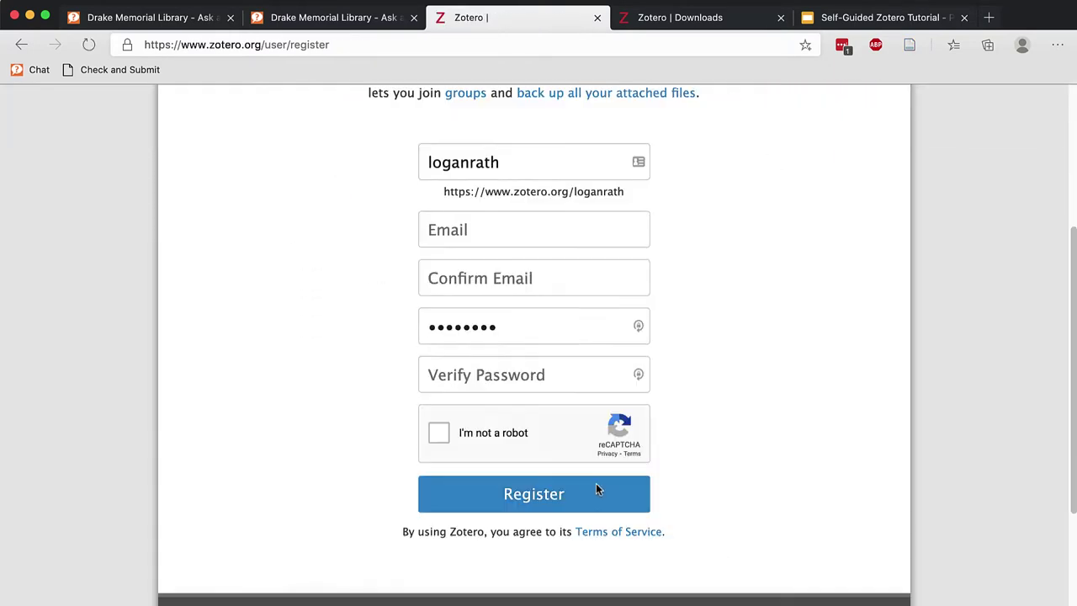
pyautogui.scroll(2, 596, 483)
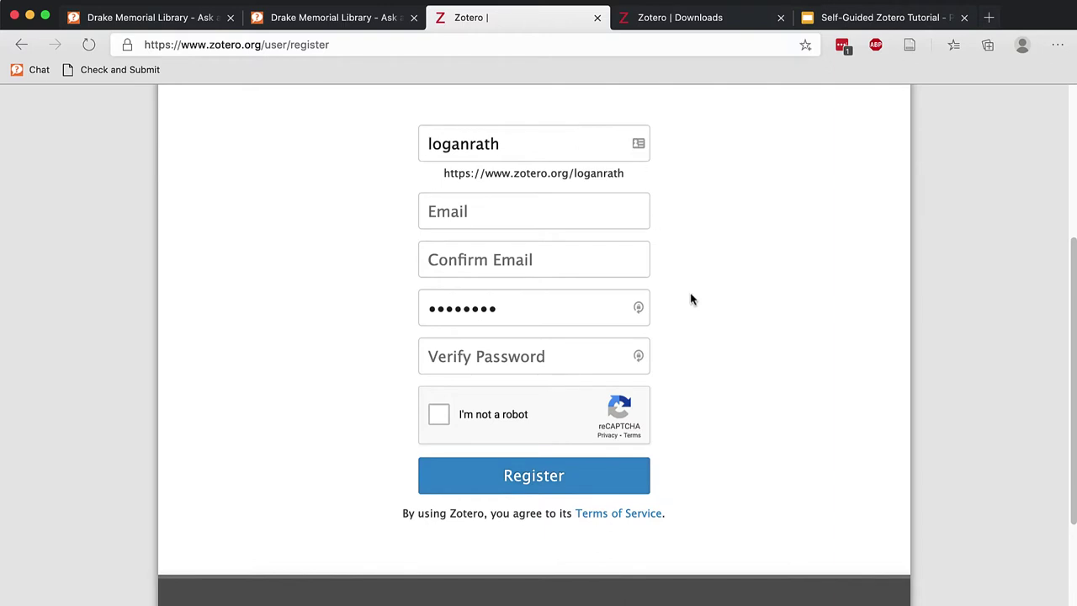
pyautogui.scroll(1, 691, 300)
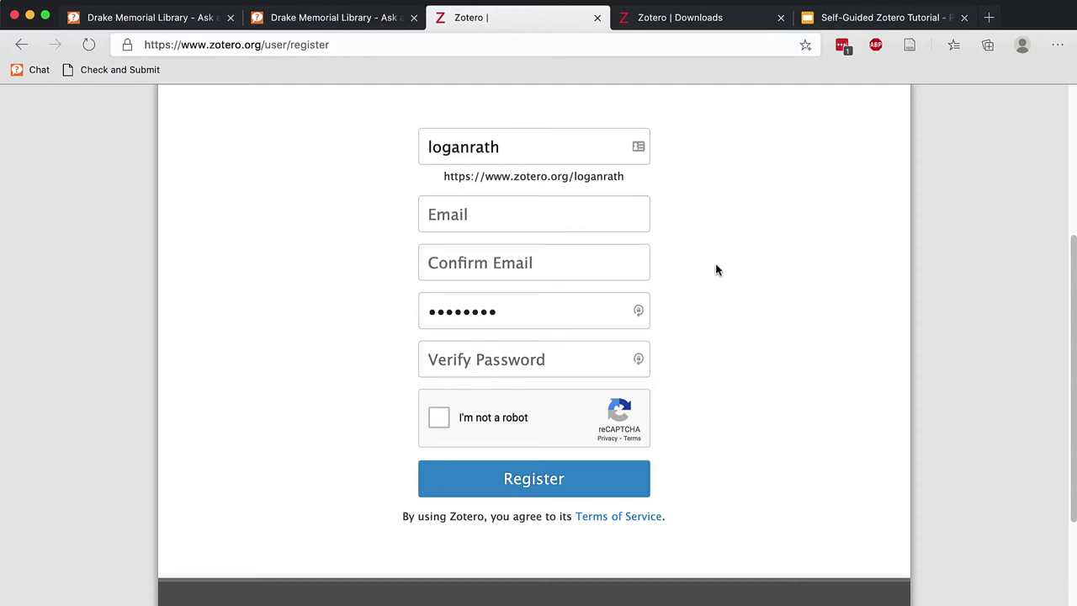
# Log in to the existing Zotero account and open its Web Library
pyautogui.scroll(5, 716, 269)
pyautogui.click(809, 109)
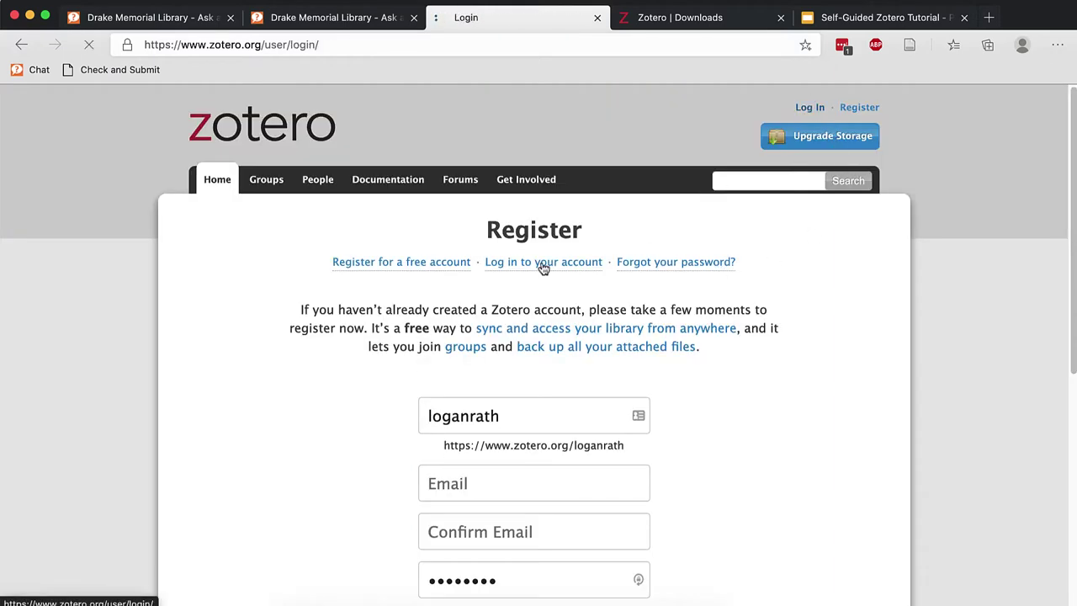
pyautogui.click(458, 457)
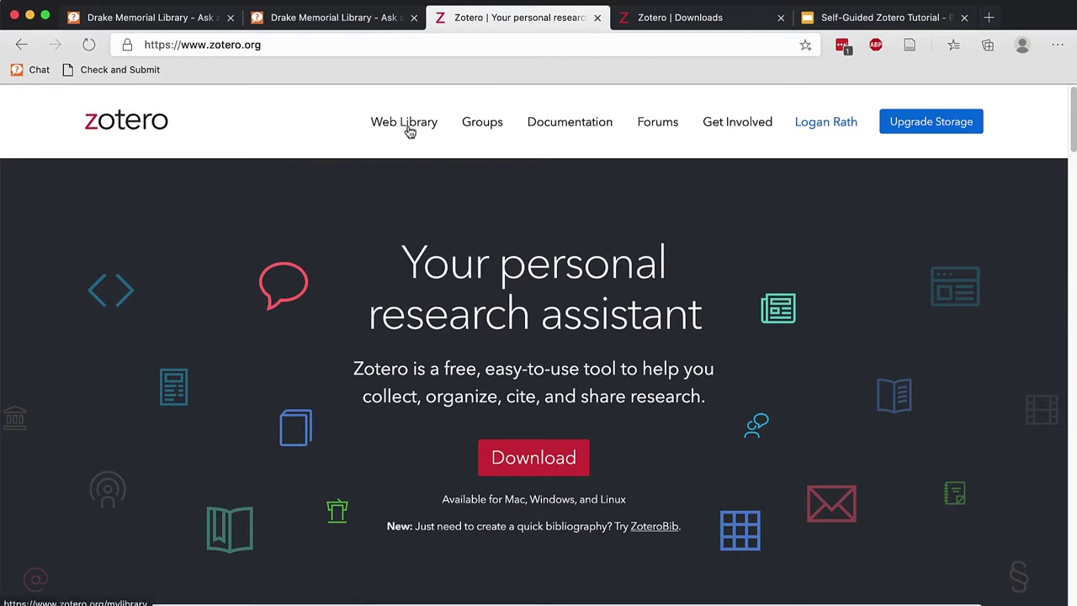
pyautogui.click(409, 128)
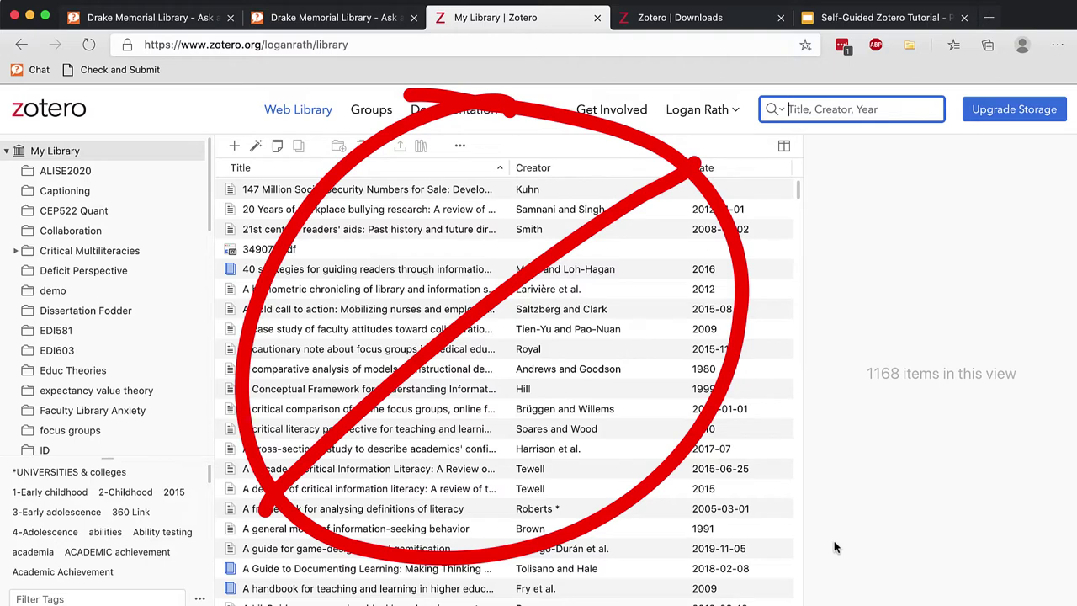
# Switch to the Zotero desktop application and look through its full list of collections and group libraries
pyautogui.click(237, 148)
pyautogui.click(237, 147)
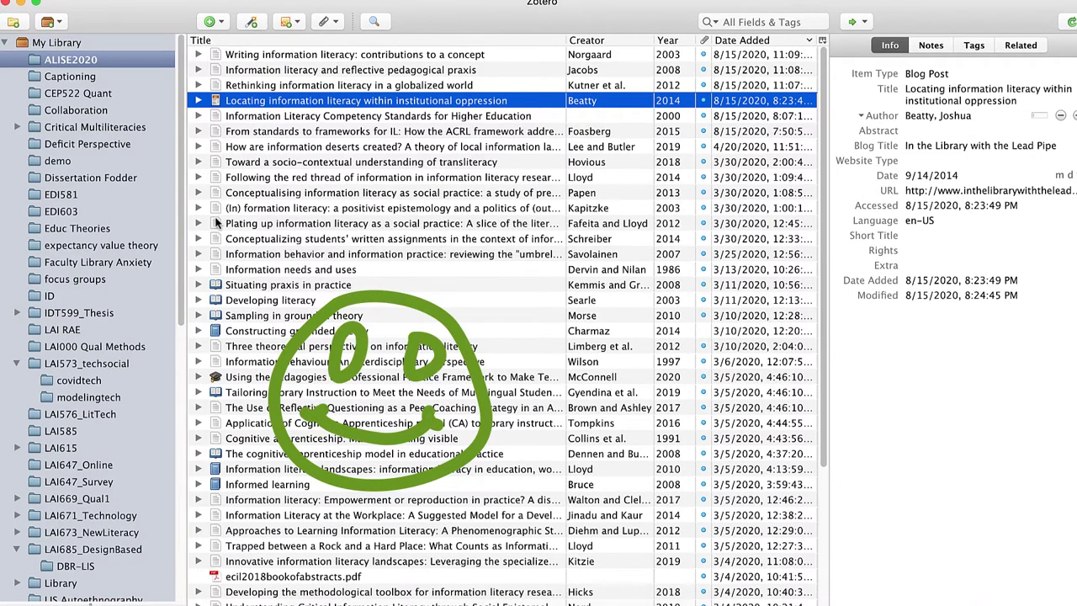
pyautogui.scroll(-10, 126, 337)
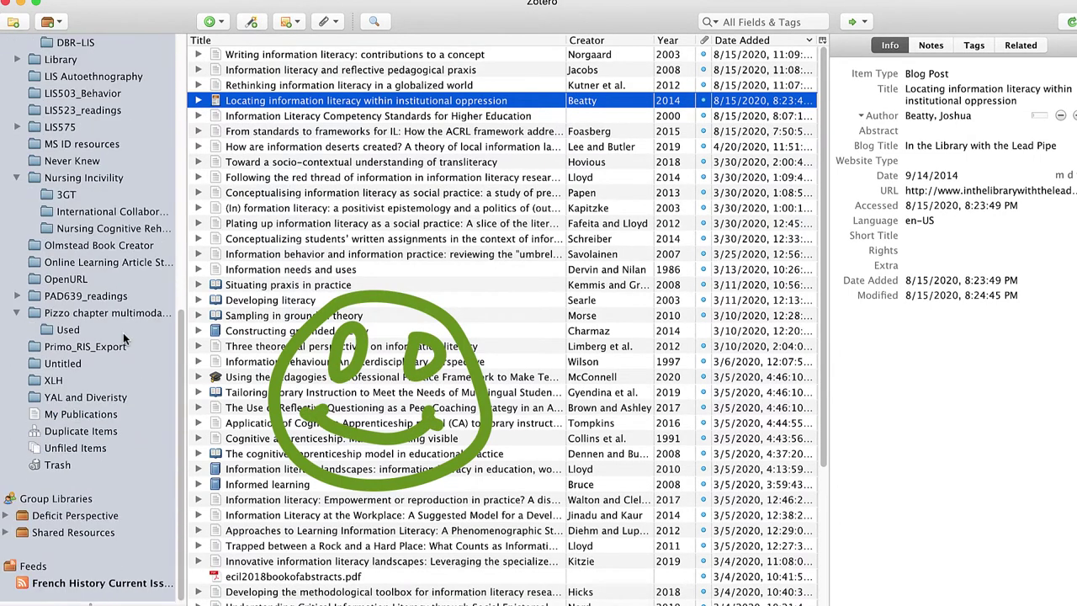
pyautogui.scroll(10, 125, 336)
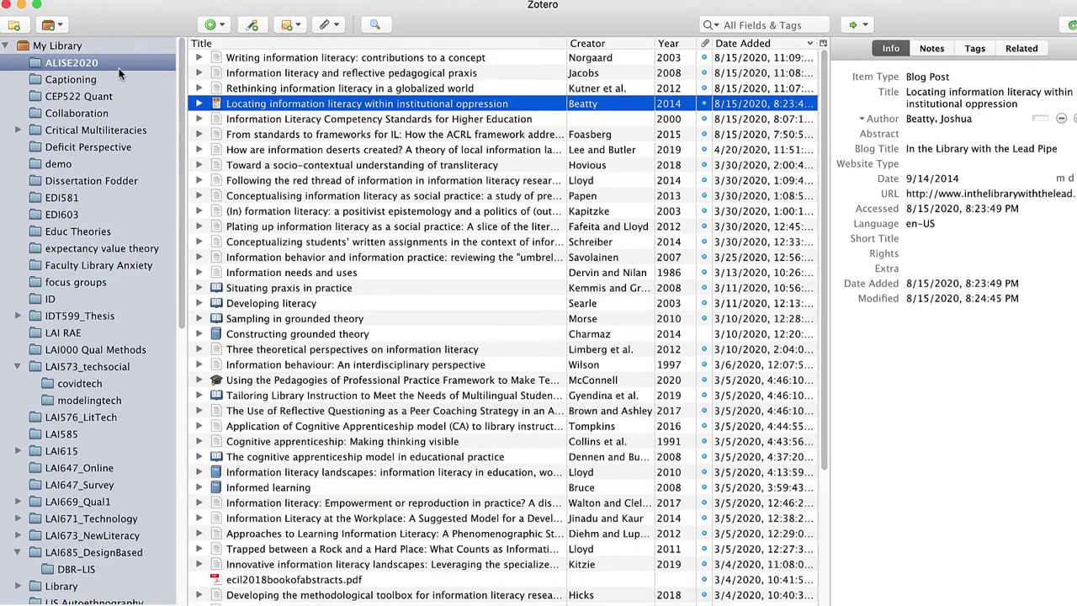
# Create an APA 7th edition bibliography from the ALISE2020 collection and save it to the Desktop as "ALISE2020 bib.rtf"
pyautogui.rightClick(118, 74)
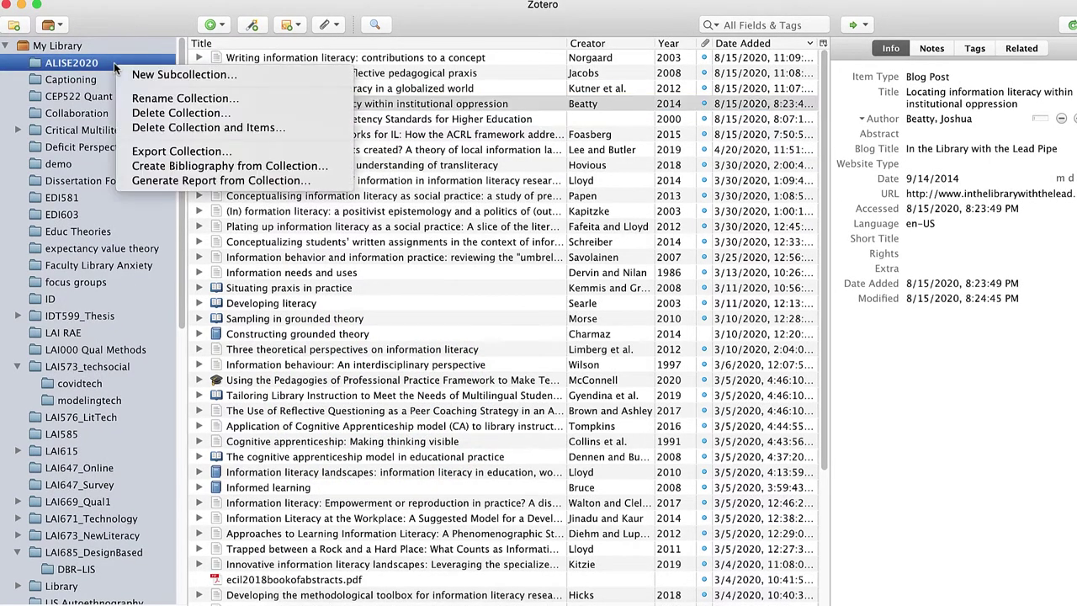
pyautogui.click(165, 167)
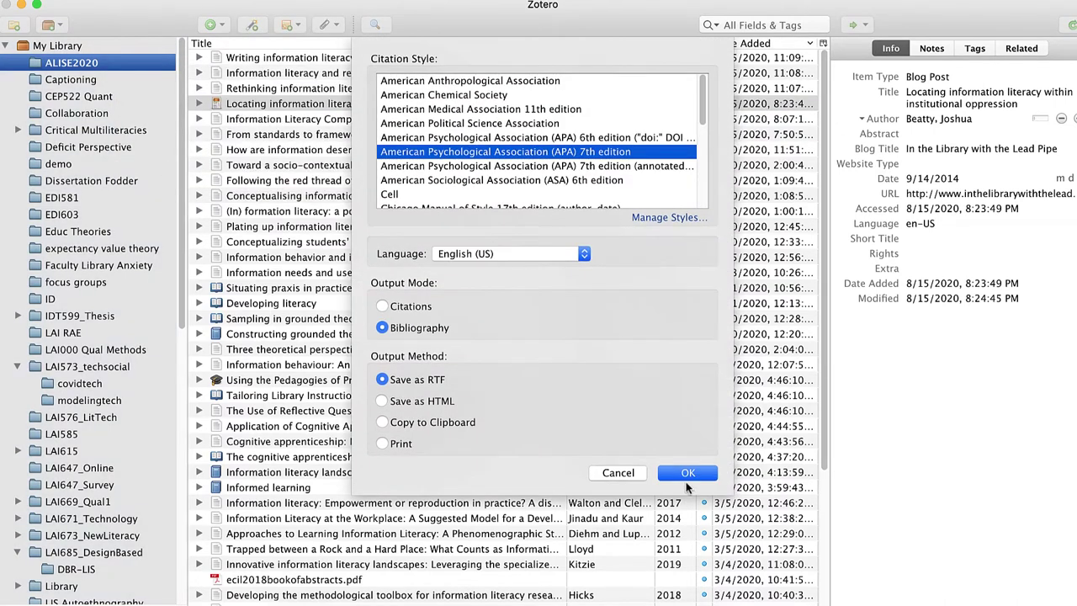
pyautogui.click(685, 478)
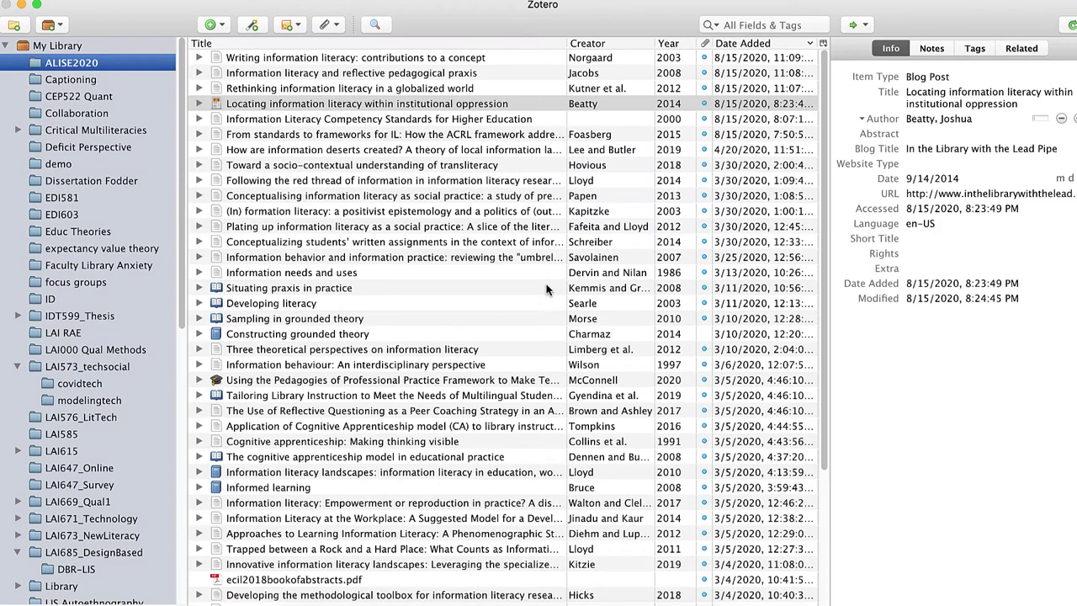
pyautogui.press('Right')
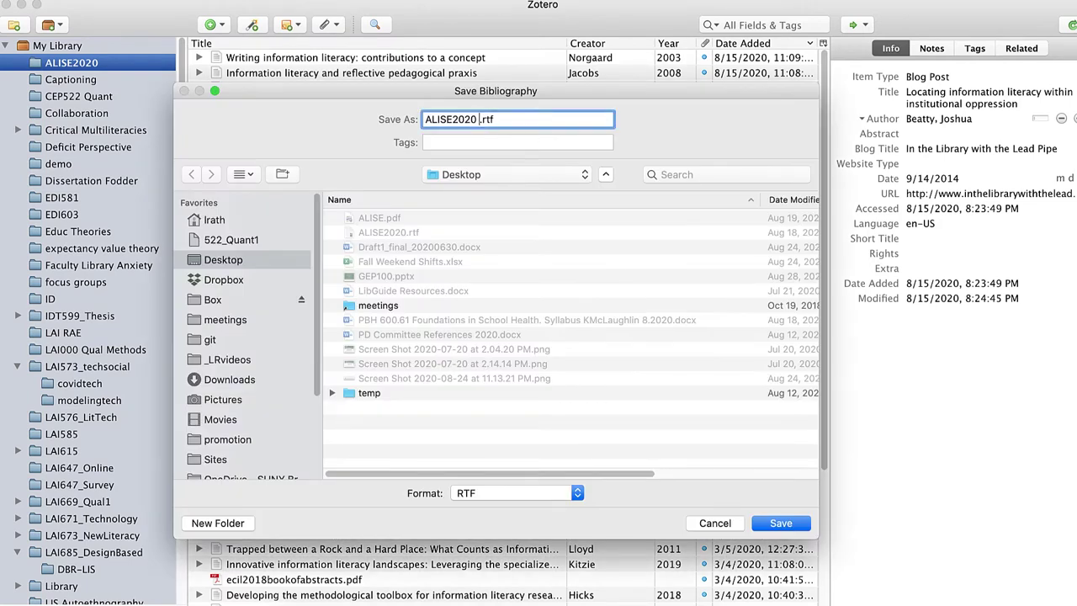
pyautogui.write('bib')
pyautogui.press('Return')
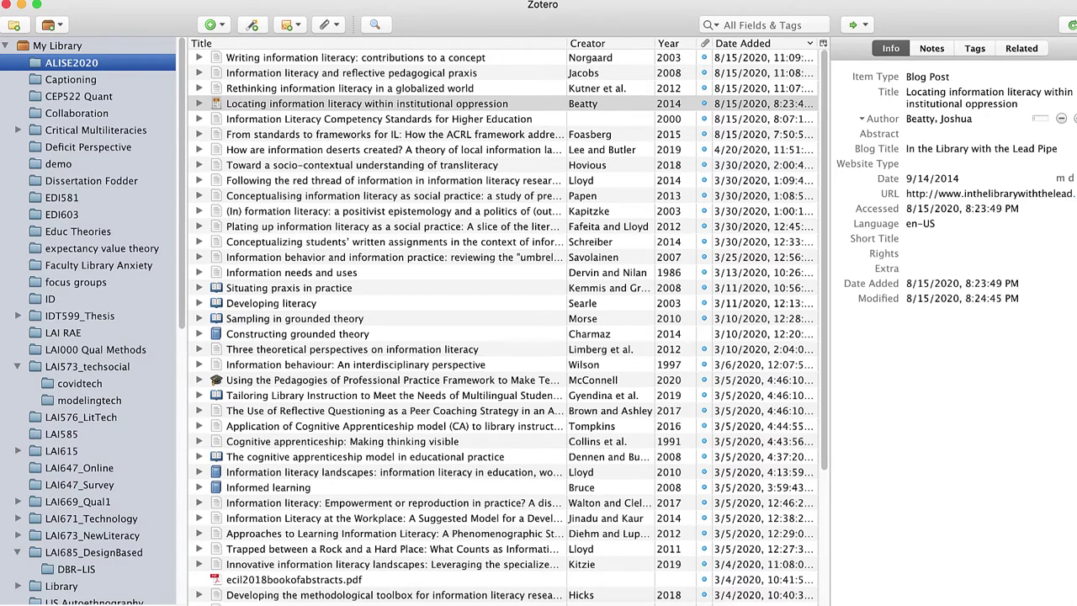
# Switch to Microsoft Word and review the references in the bibliography generated from the ALISE2020 collection
pyautogui.scroll(-3, 505, 336)
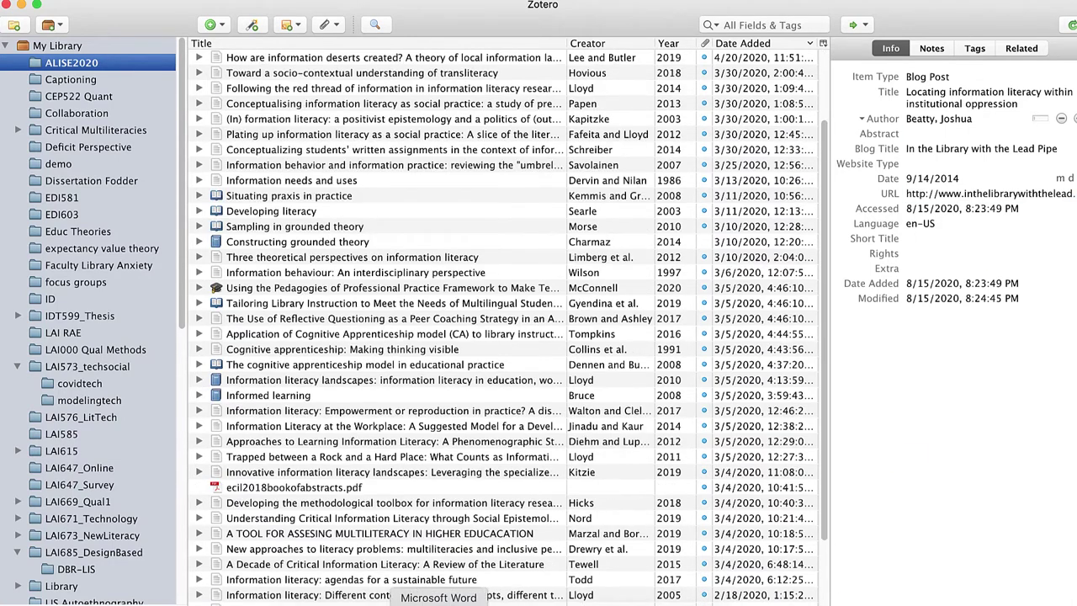
pyautogui.click(438, 603)
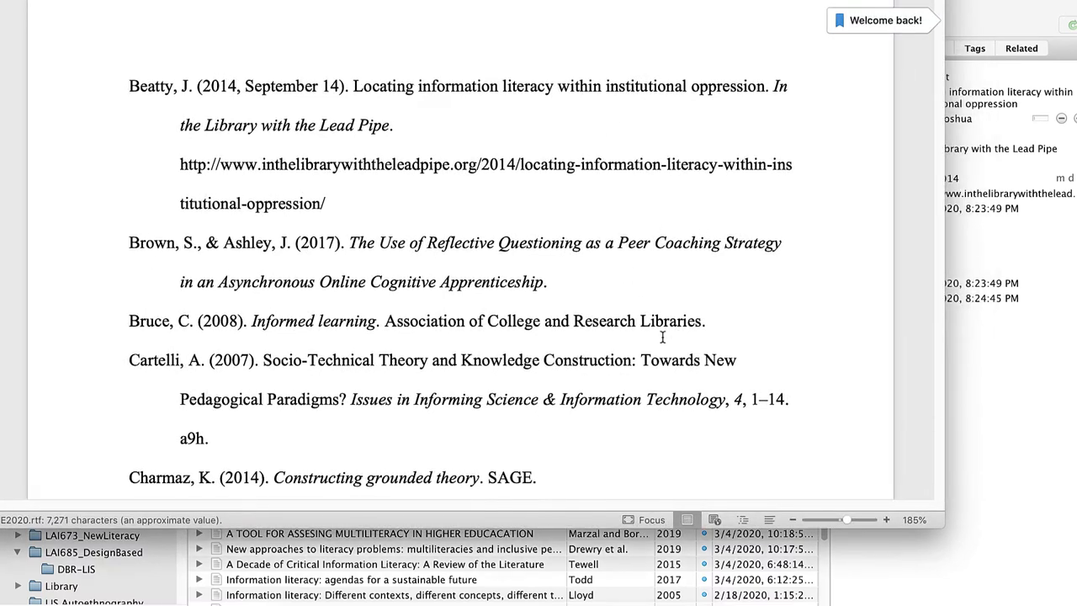
pyautogui.scroll(-12, 662, 337)
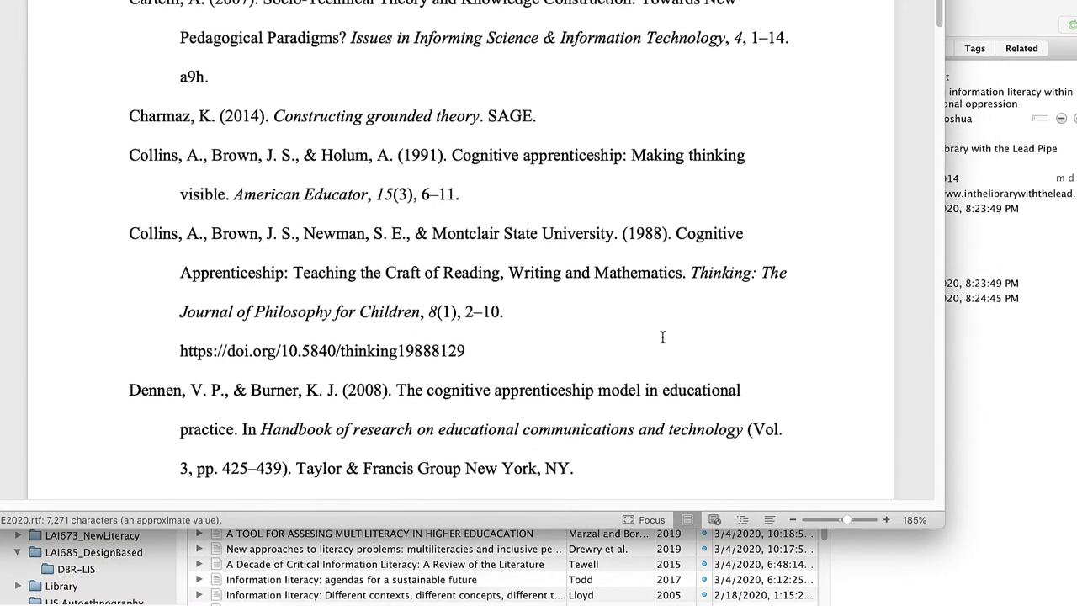
pyautogui.scroll(-9, 663, 337)
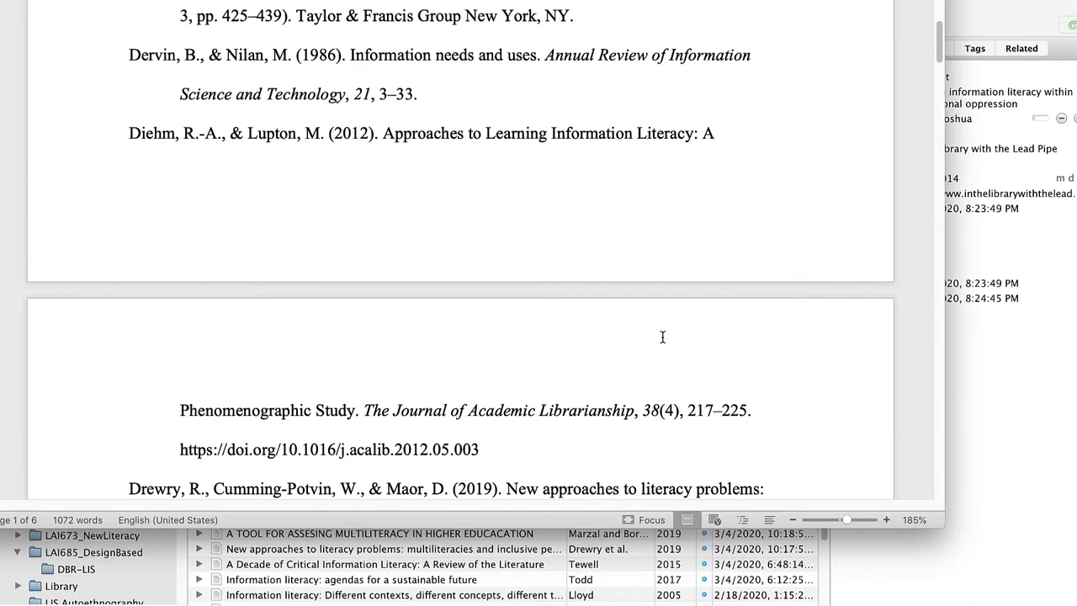
pyautogui.scroll(-7, 662, 336)
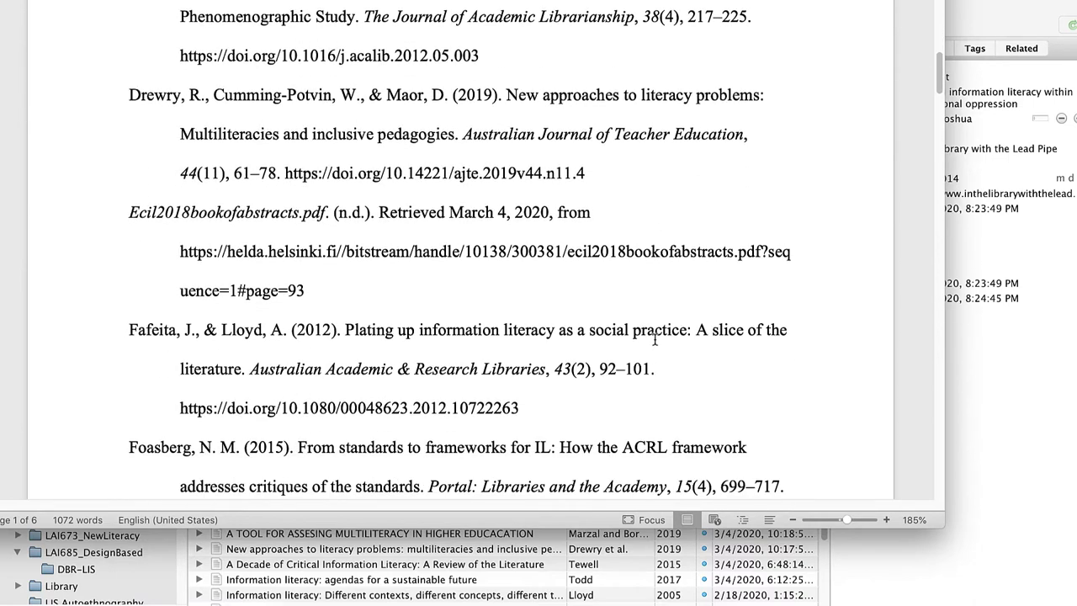
pyautogui.scroll(-4, 654, 340)
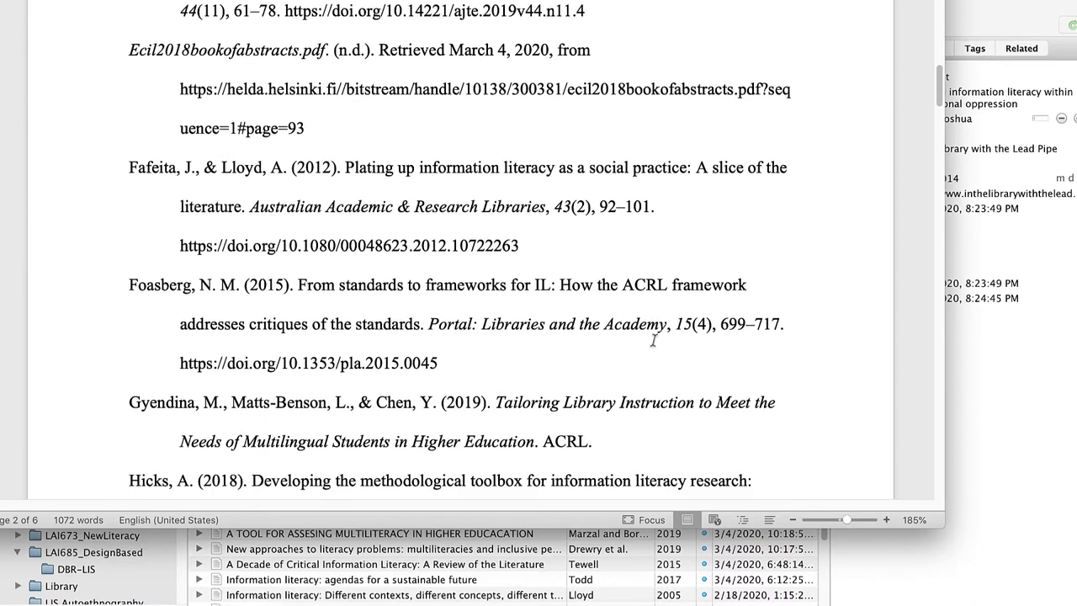
pyautogui.scroll(-11, 653, 340)
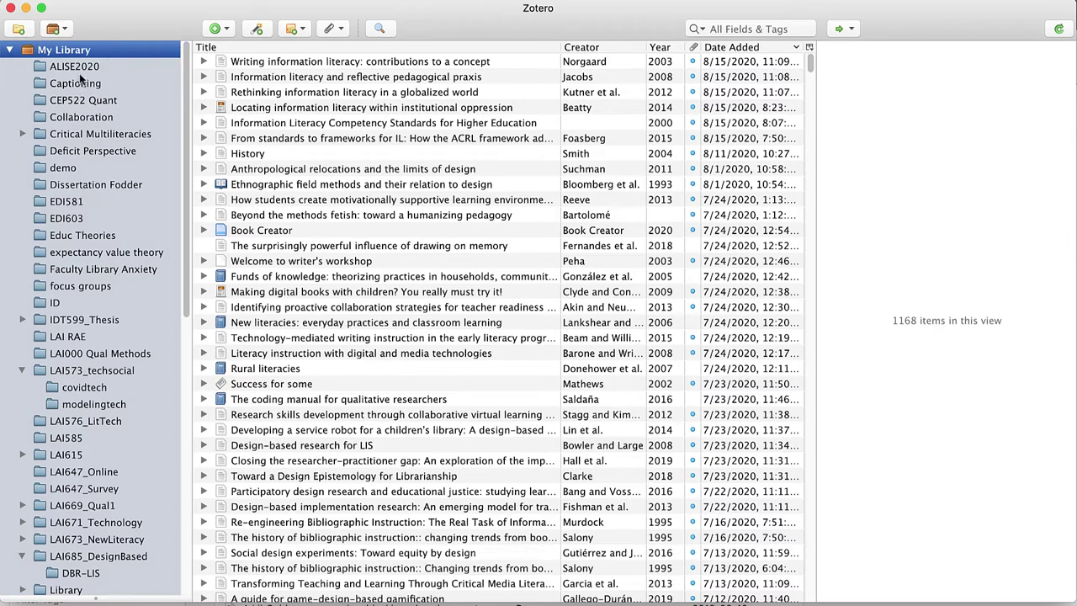
# In Zotero, view the EDI581 collection, return to My Library and inspect the details of "Information Literacy Competency Standards for Higher Education"
pyautogui.click(94, 202)
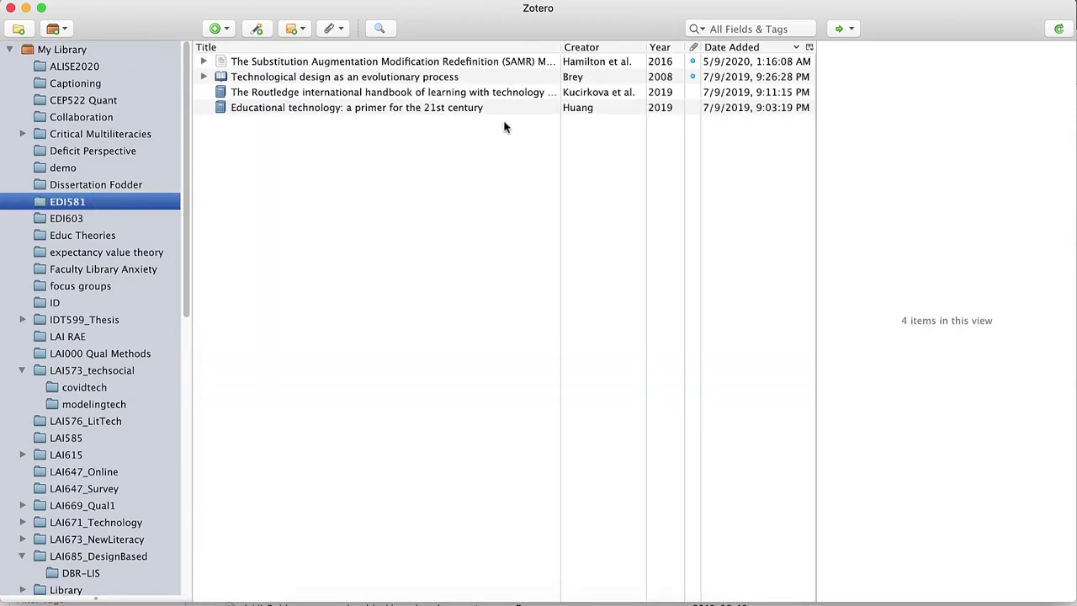
pyautogui.click(116, 50)
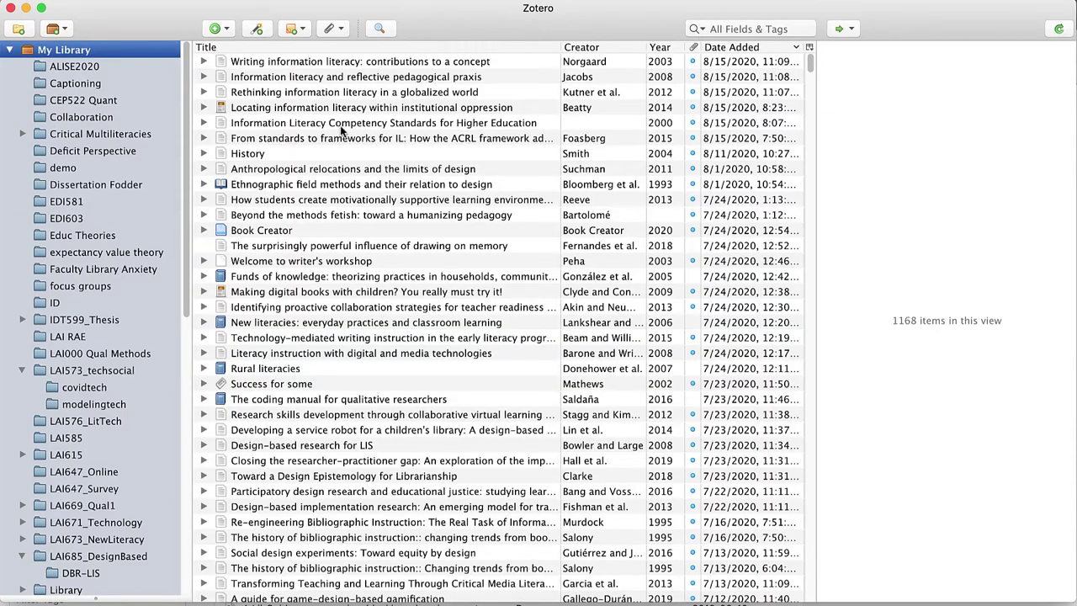
pyautogui.click(343, 127)
pyautogui.click(953, 101)
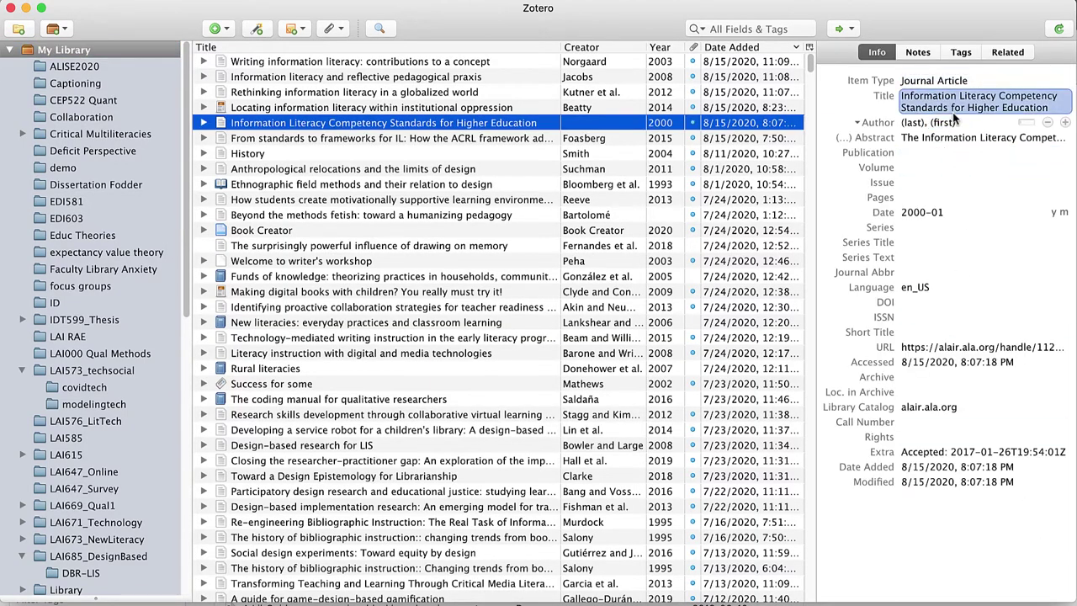
pyautogui.rightClick(954, 112)
pyautogui.click(995, 115)
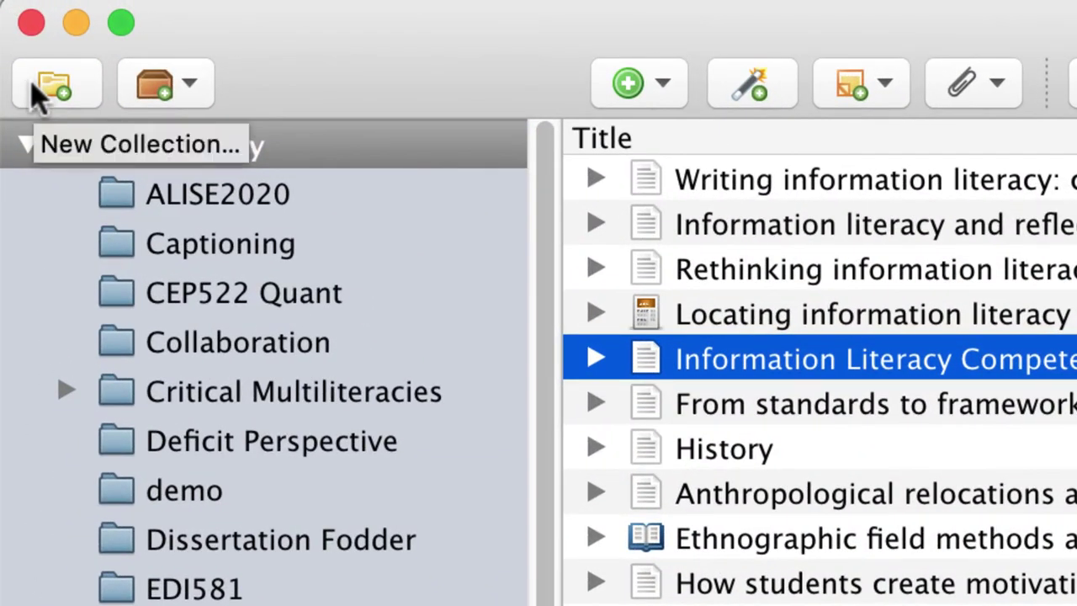
# Look at the options for adding a new group or feed without choosing one
pyautogui.click(189, 95)
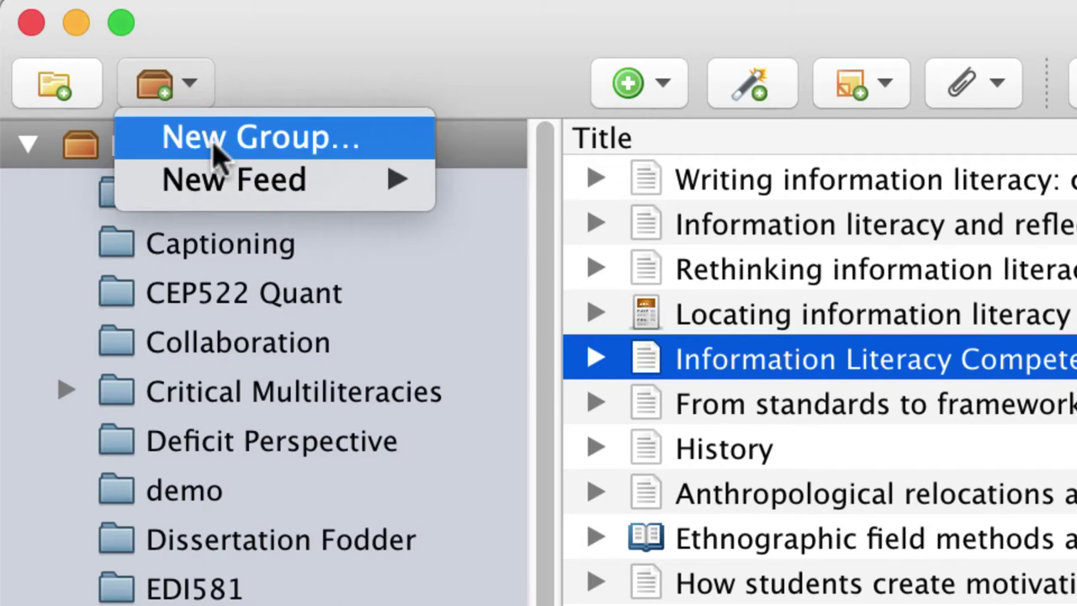
pyautogui.click(374, 106)
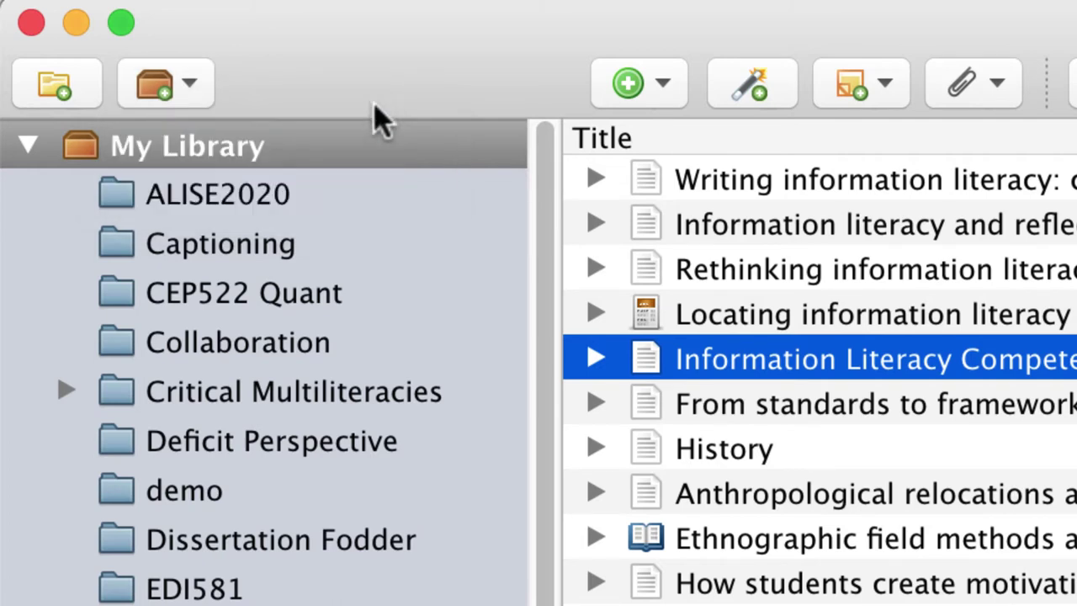
# Look through the full range of item types for manual entry and open the prompt for adding items by identifier
pyautogui.click(661, 106)
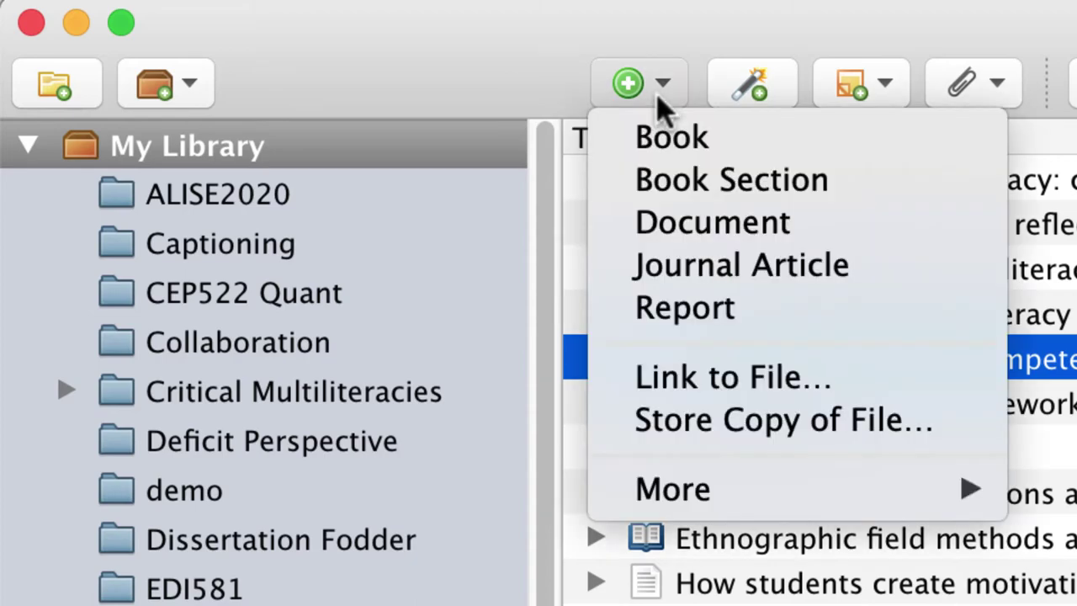
pyautogui.moveTo(726, 505)
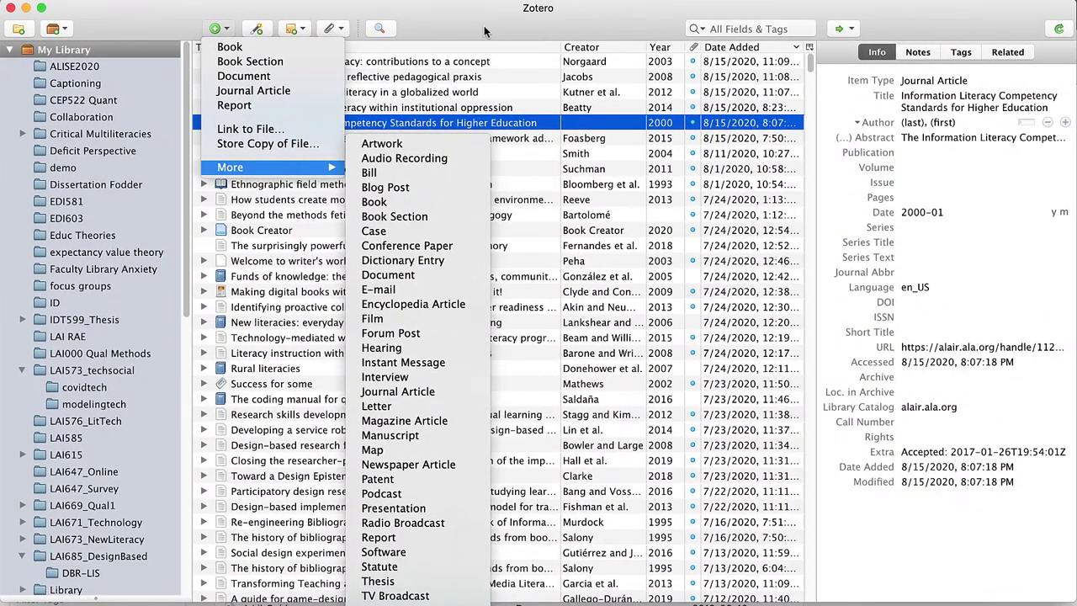
pyautogui.click(691, 45)
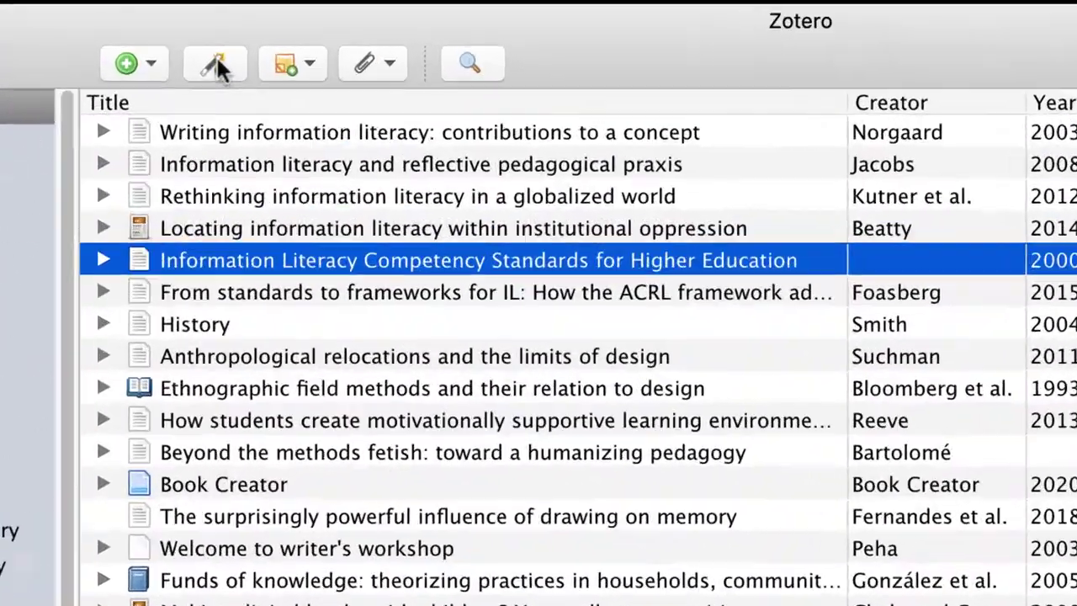
pyautogui.click(257, 29)
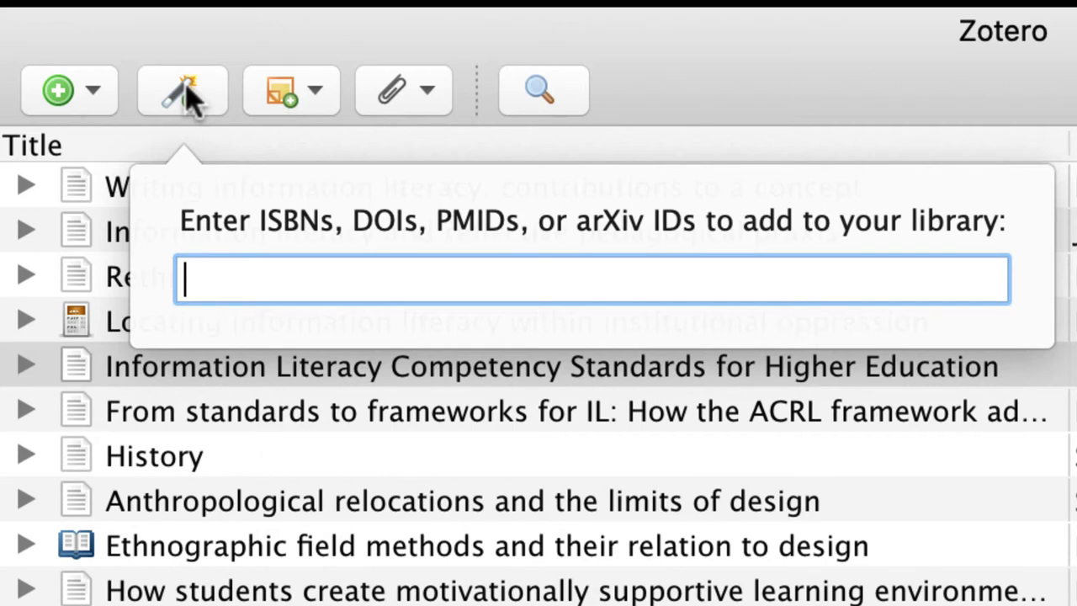
# Add a child note reading "standards" to "Information Literacy Competency Standards for Higher Education"
pyautogui.click(292, 112)
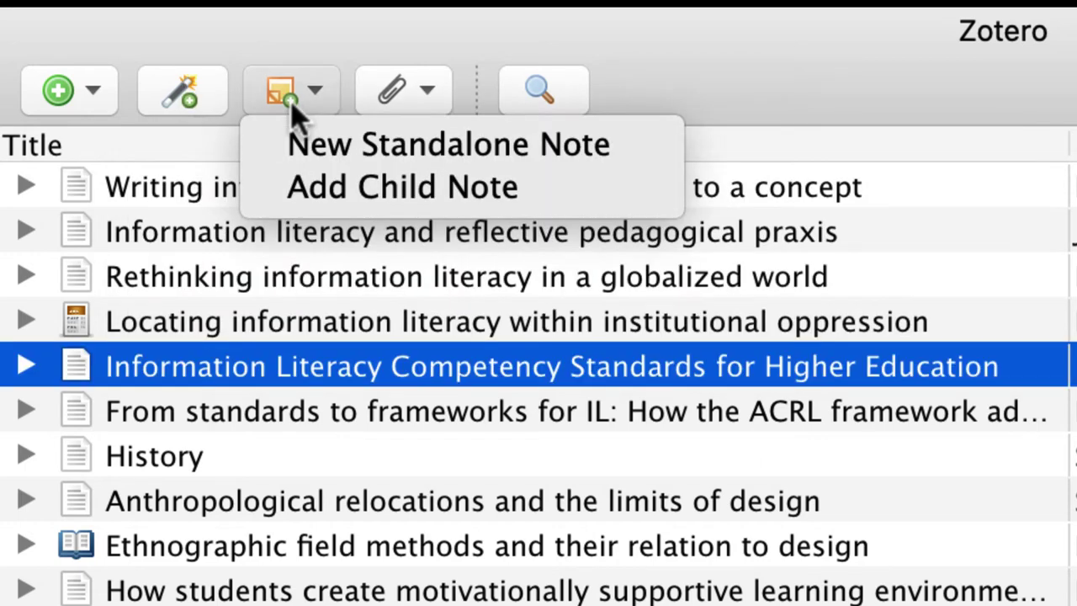
pyautogui.click(293, 110)
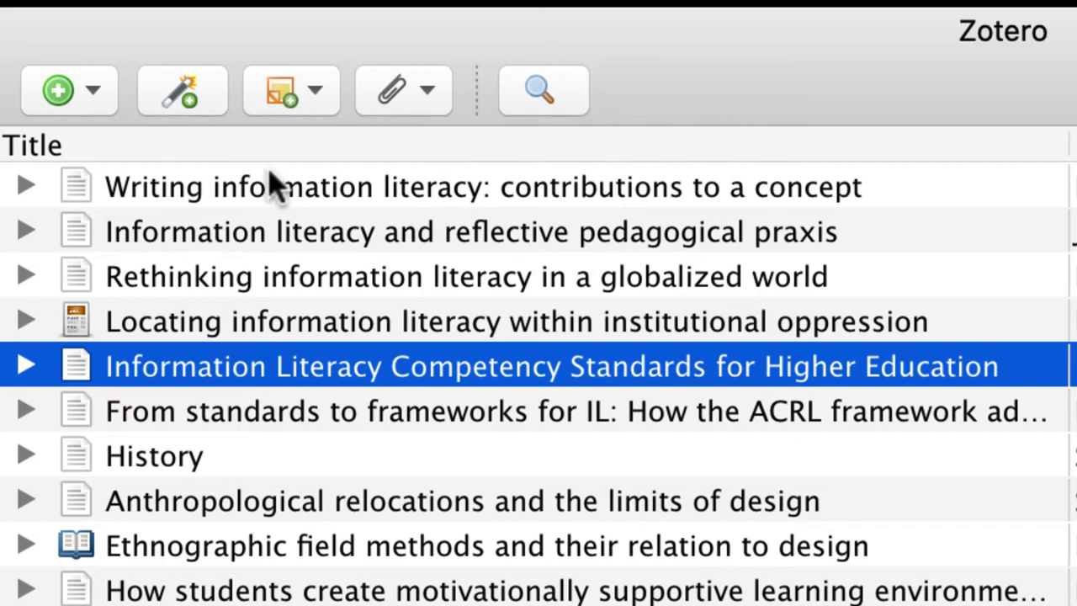
pyautogui.click(291, 104)
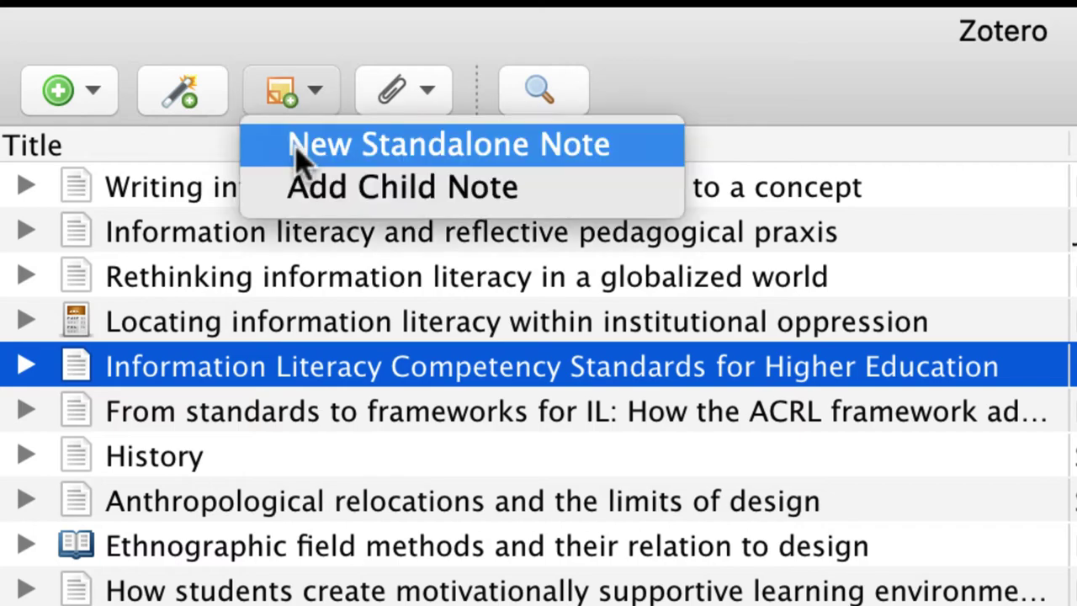
pyautogui.click(305, 192)
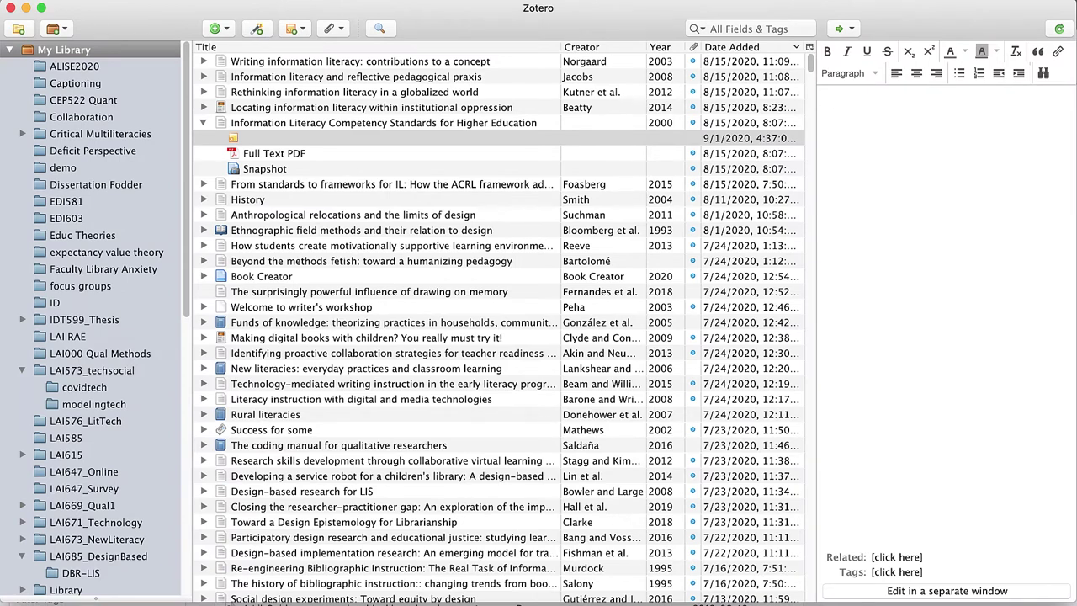
pyautogui.write('standards')
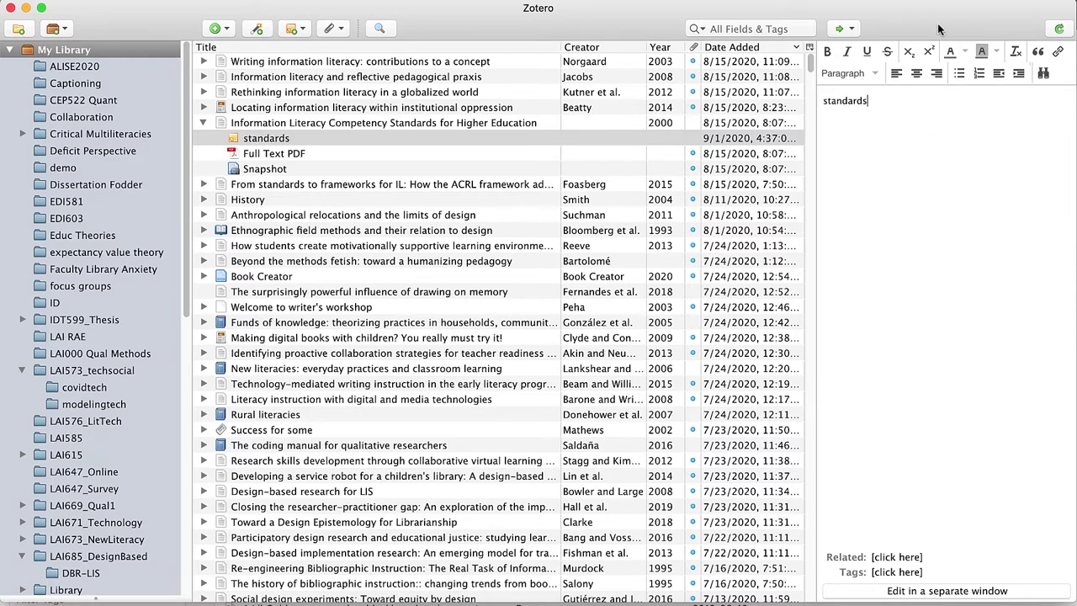
# Search all fields and tags in My Library for "standards" and view the child note of that name
pyautogui.click(753, 33)
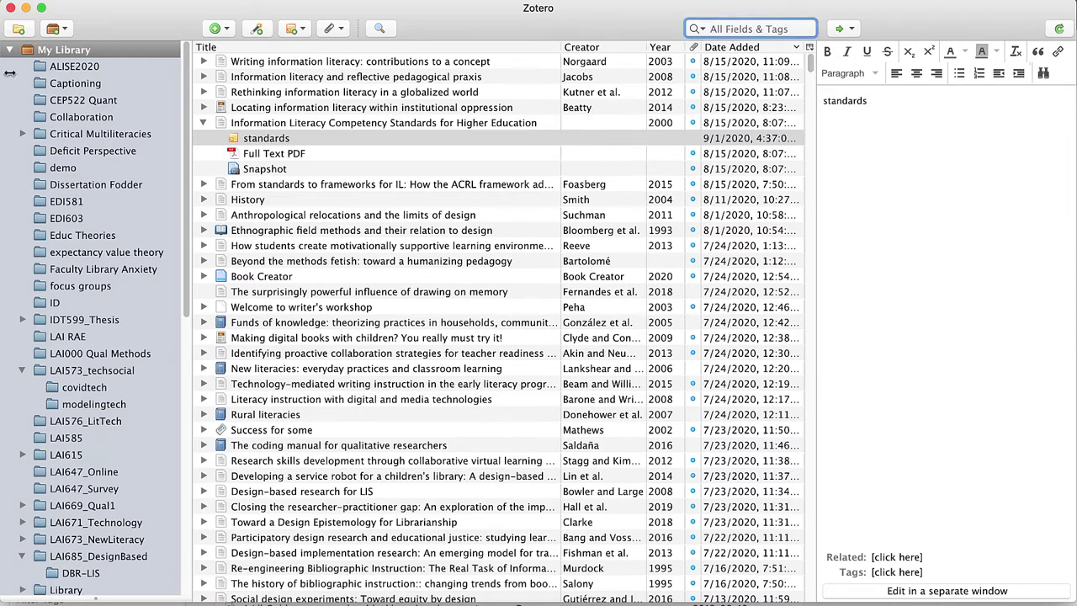
pyautogui.click(120, 54)
pyautogui.click(695, 26)
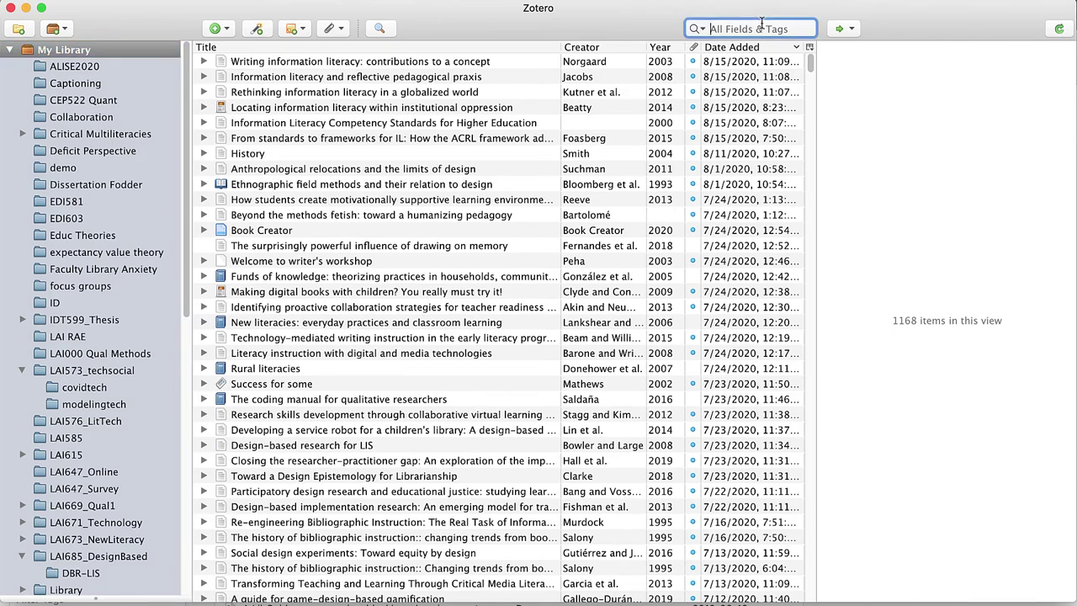
pyautogui.write('standards')
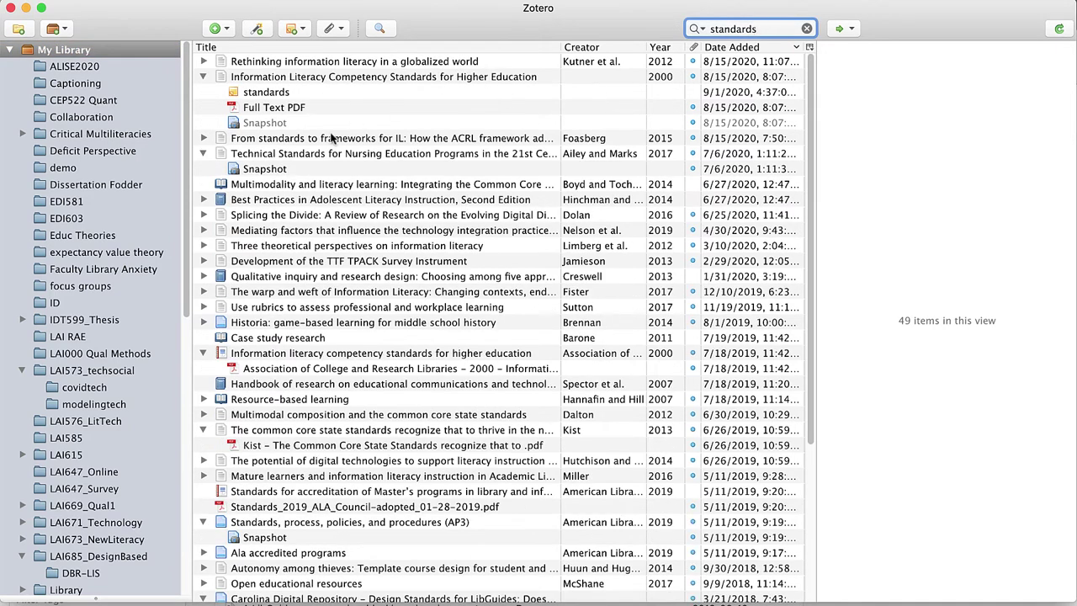
pyautogui.click(286, 92)
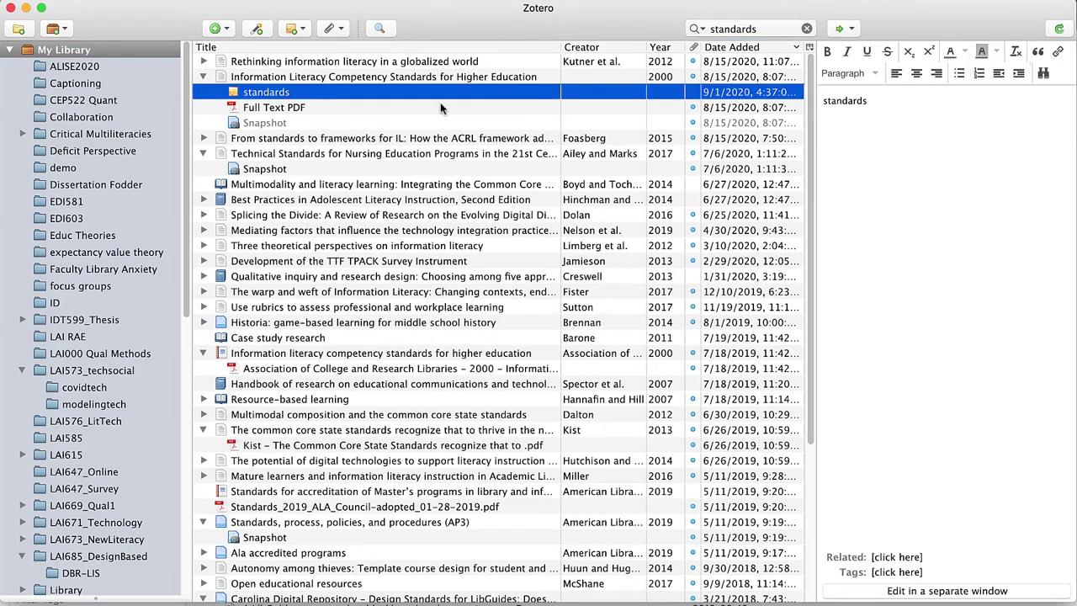
# Move the "standards" child note to the trash and sync the library
pyautogui.rightClick(250, 91)
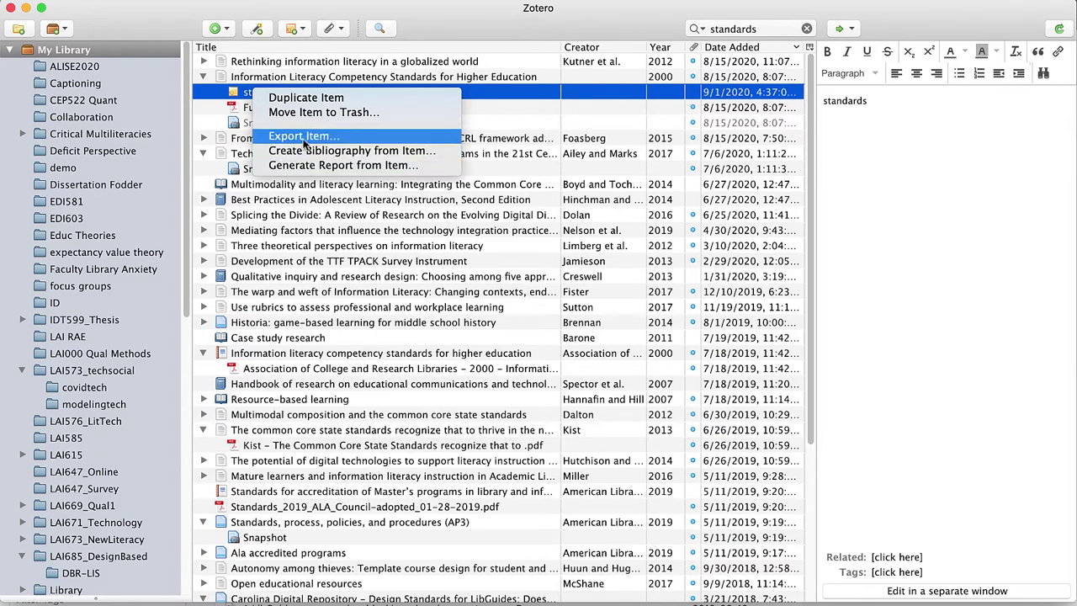
pyautogui.click(311, 113)
pyautogui.click(632, 116)
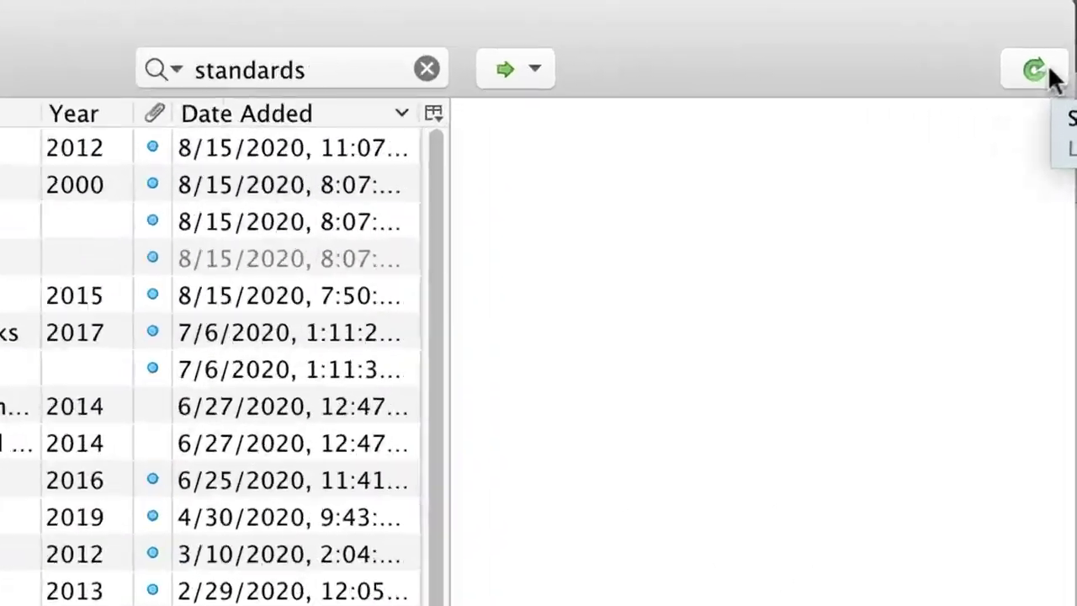
pyautogui.click(1035, 70)
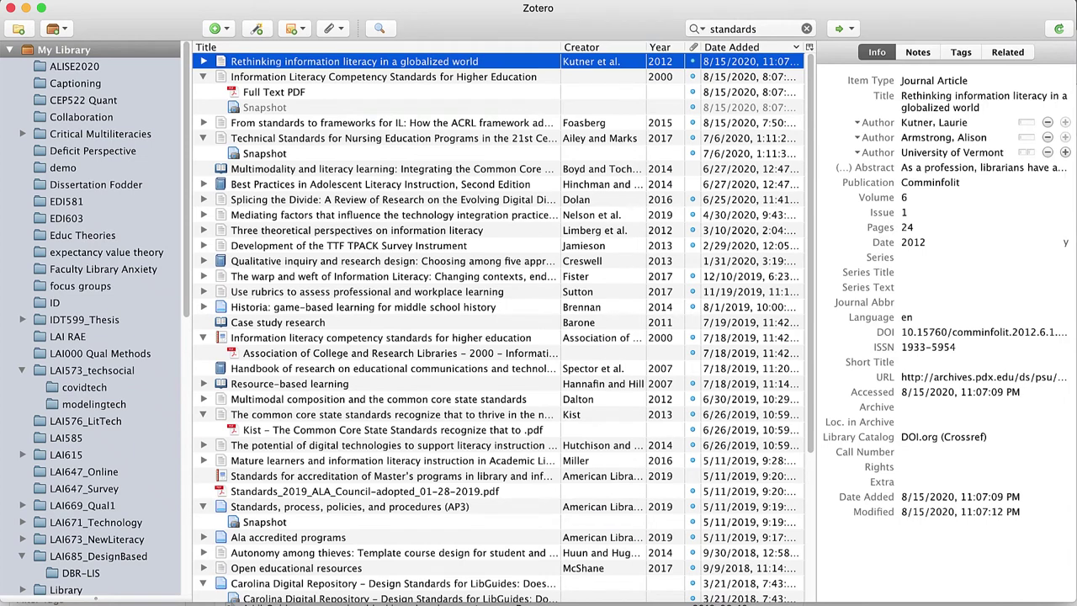
# Open the preferences and review the General, Sync and Cite settings, including the installed citation styles
pyautogui.press('super+comma')
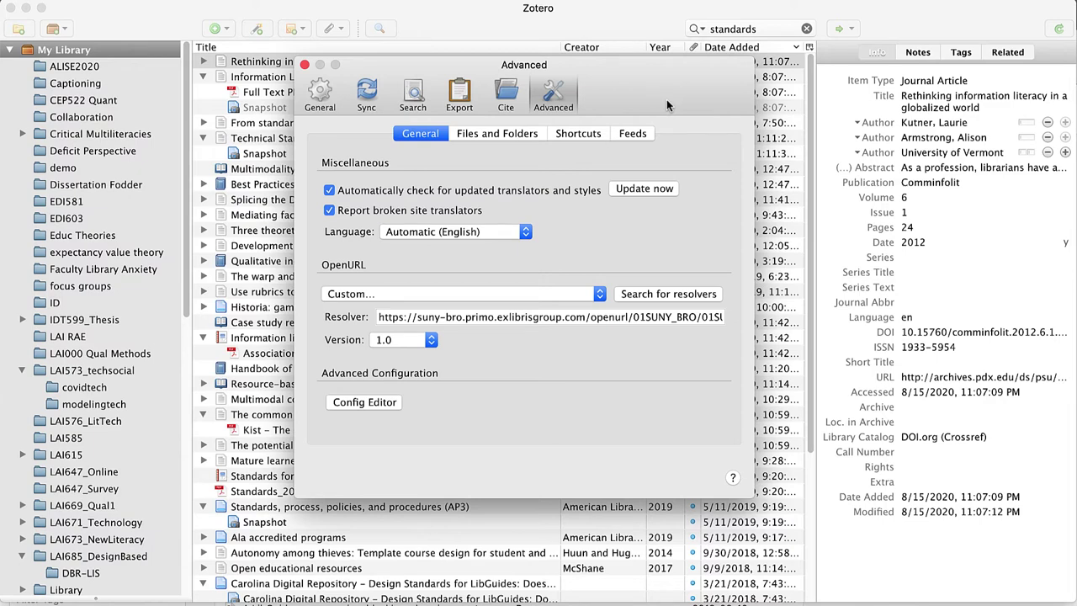
pyautogui.click(320, 93)
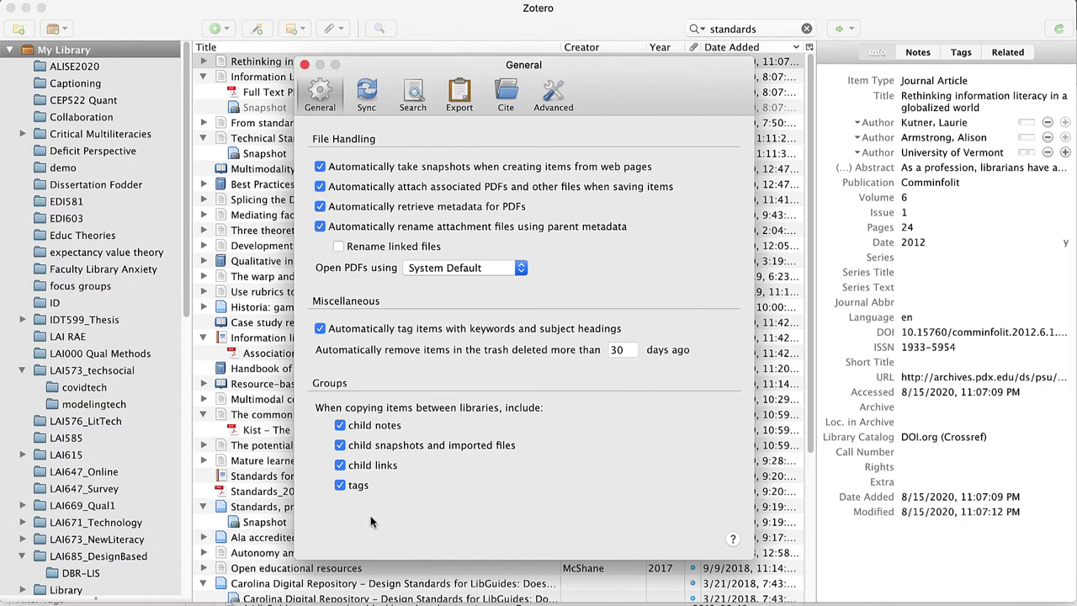
pyautogui.click(367, 108)
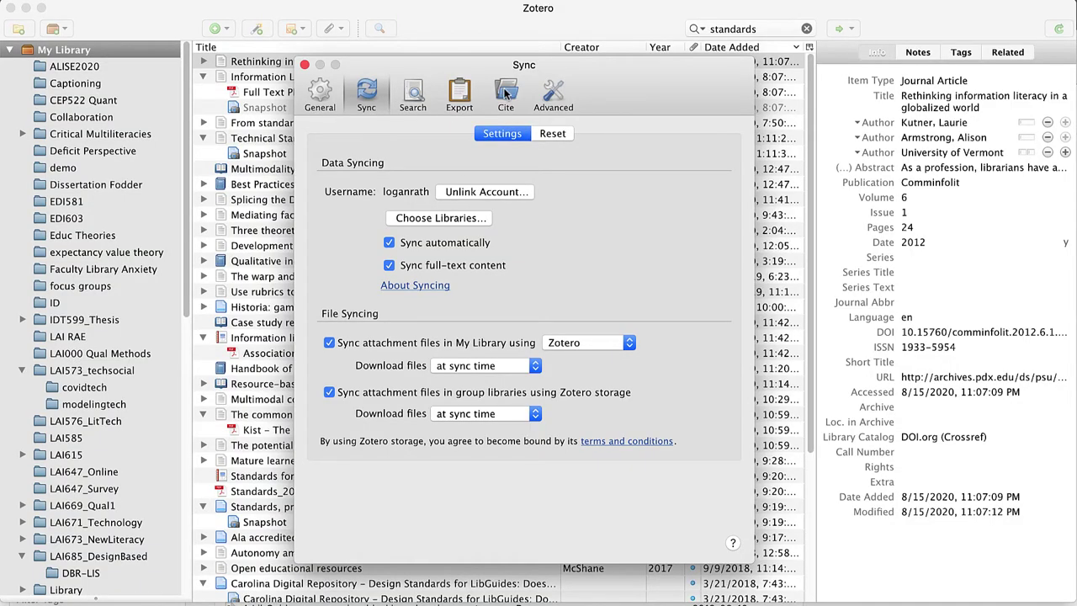
pyautogui.click(505, 94)
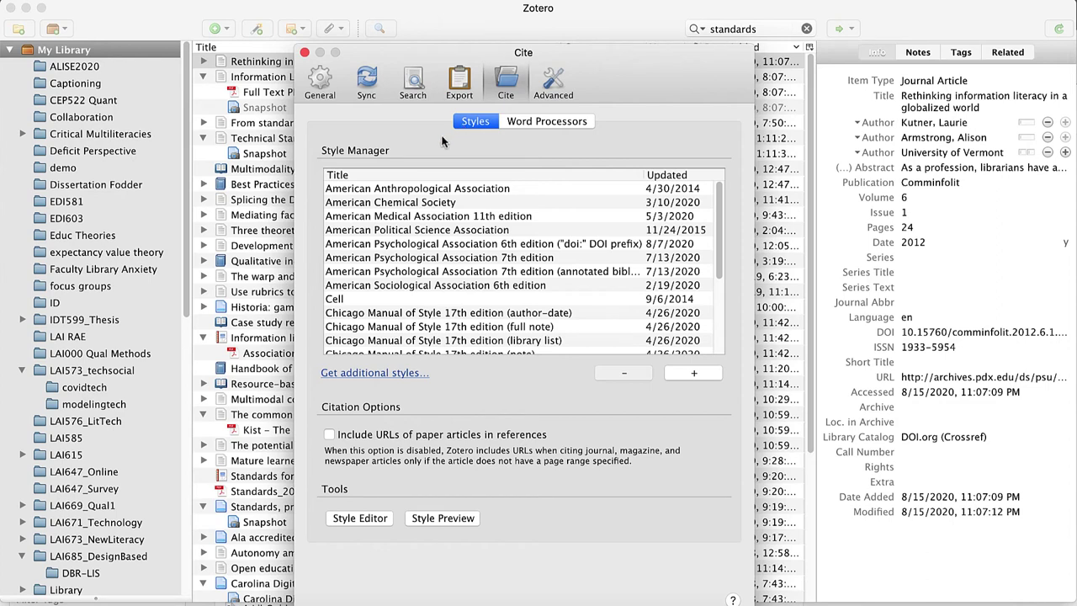
# Check the word processor add-in settings, view the Zotero tools in Microsoft Word, and return to Zotero's preferences
pyautogui.click(528, 122)
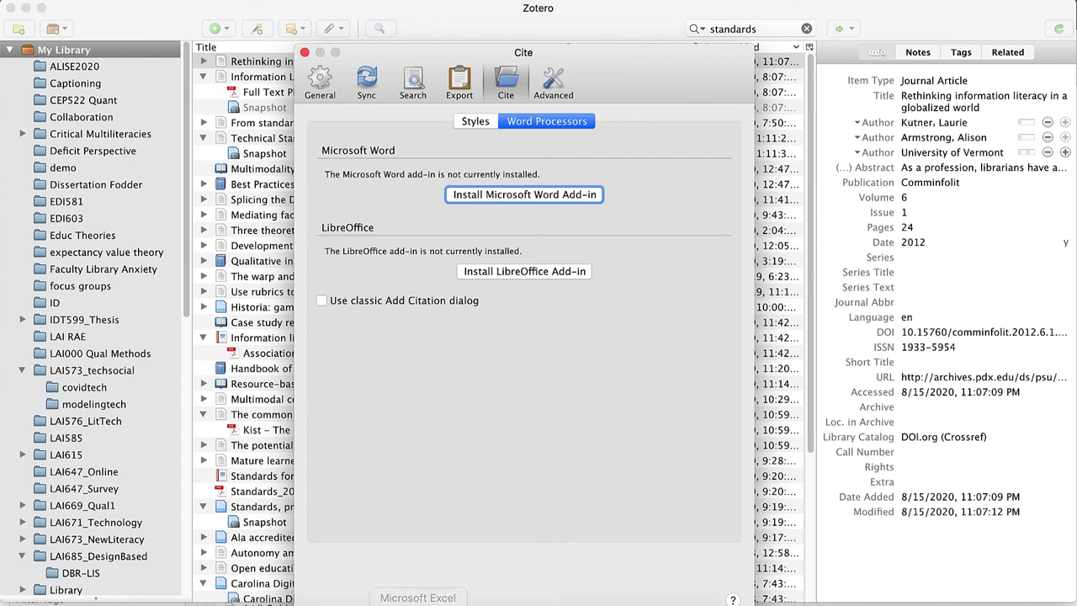
pyautogui.click(431, 599)
pyautogui.click(527, 36)
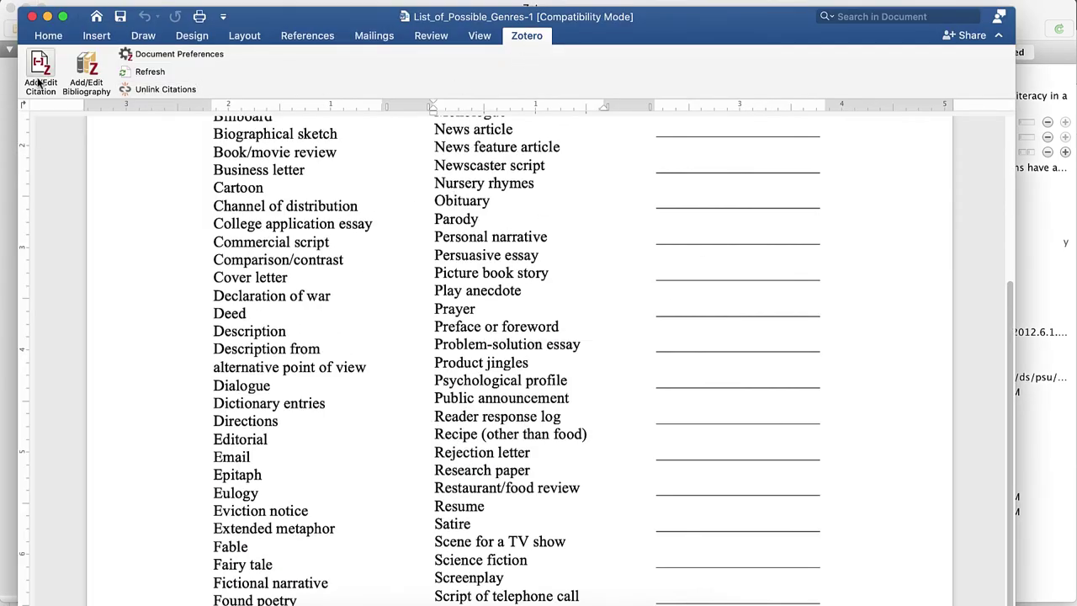
pyautogui.click(46, 17)
pyautogui.click(574, 155)
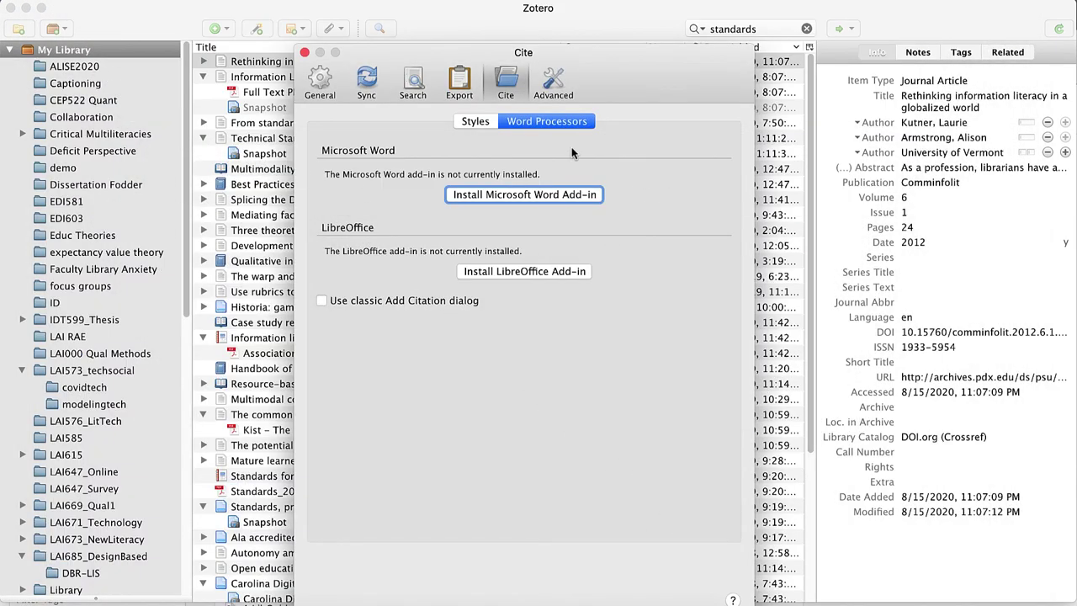
# Open the Advanced preferences and inspect the full custom OpenURL resolver address
pyautogui.click(562, 84)
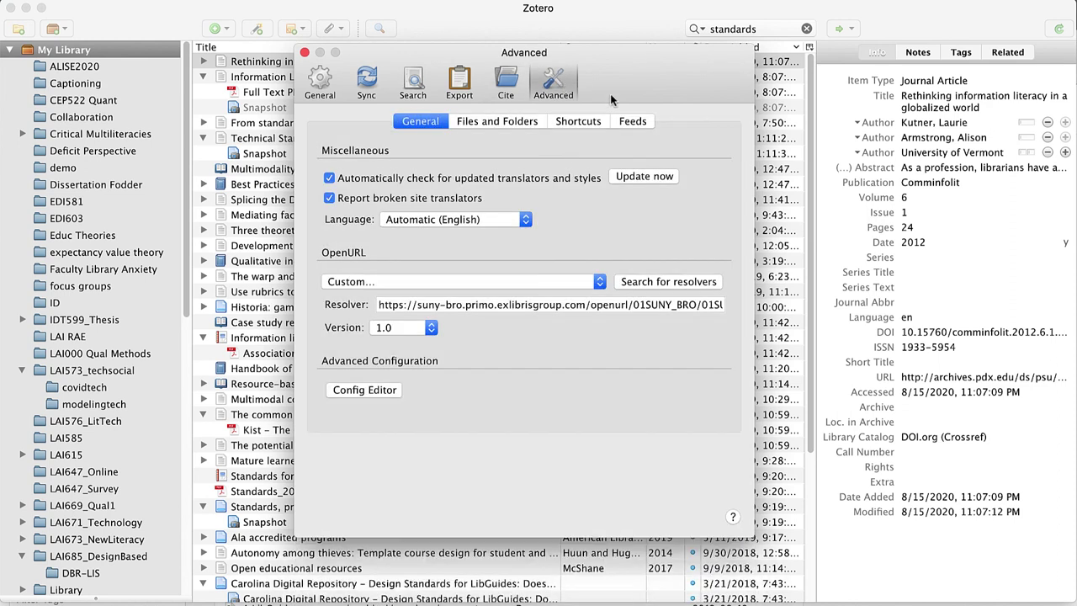
pyautogui.moveTo(380, 304); pyautogui.dragTo(728, 322)
pyautogui.click(639, 303)
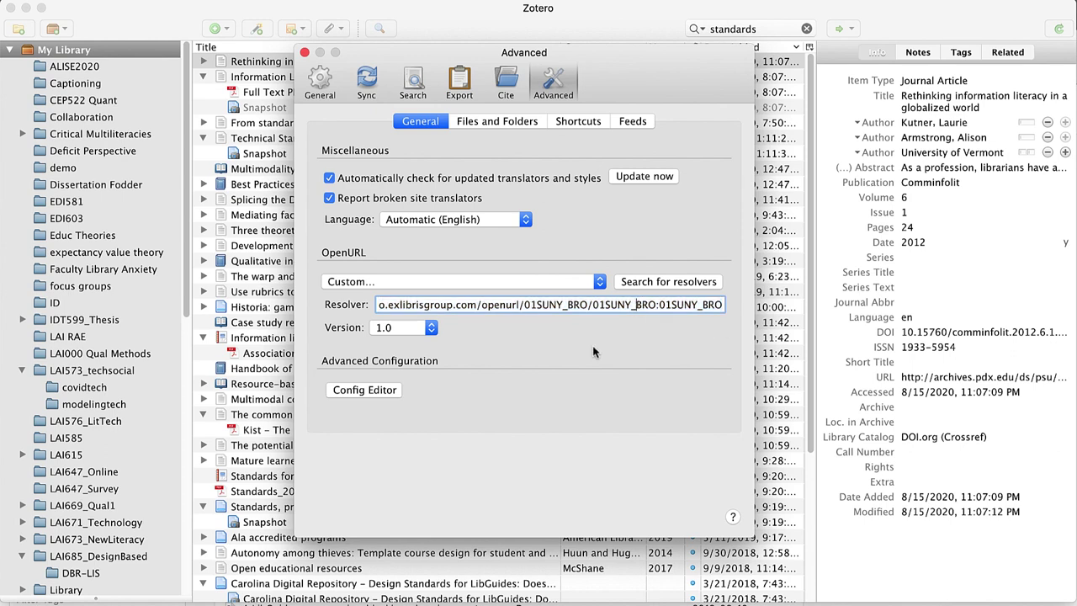